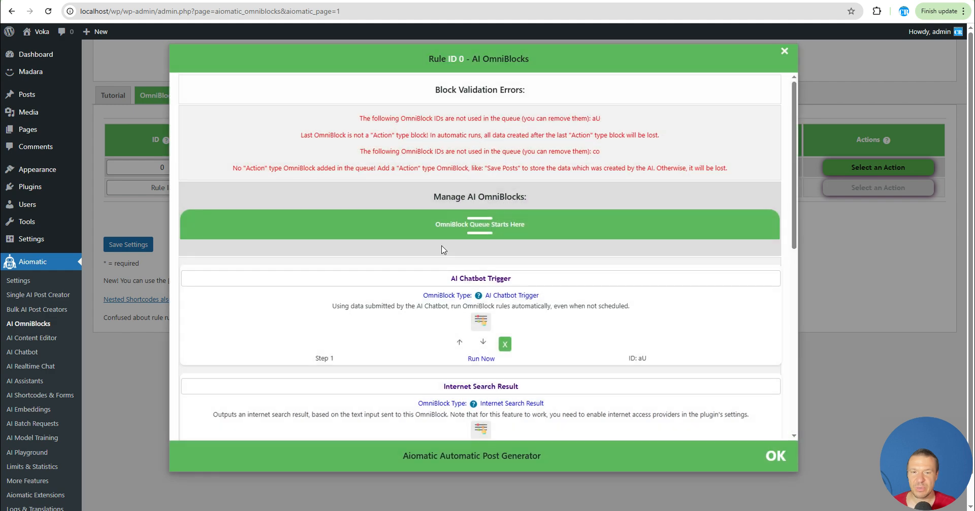
Send the message "search Google for CodeRevolution" in the AI Chatbot preview.
scroll(450, 288, "down", 3)
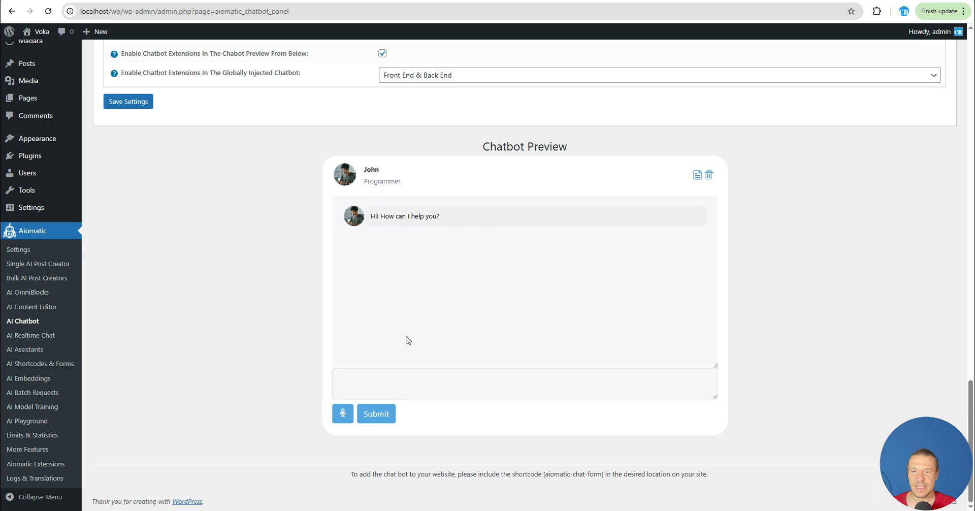
left_click(361, 389)
type("search Google for CodeRevolution")
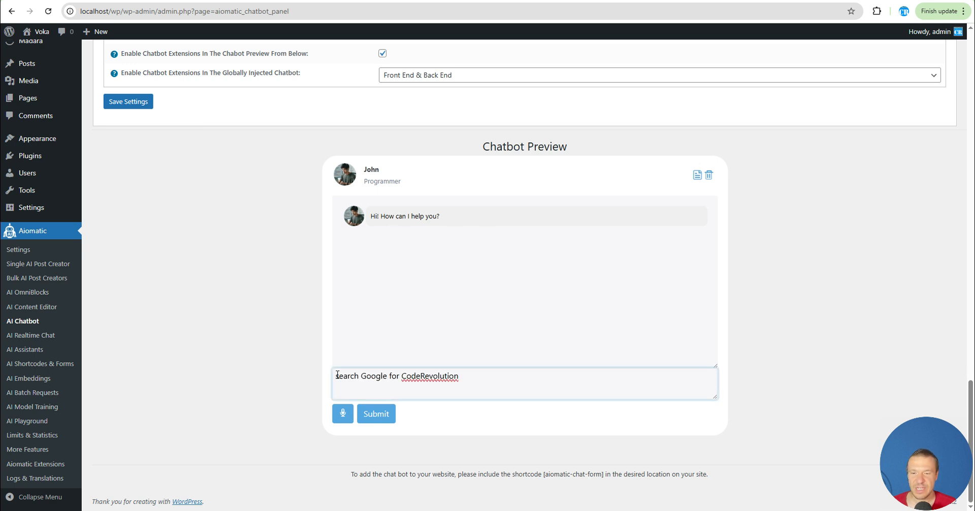
key("Return")
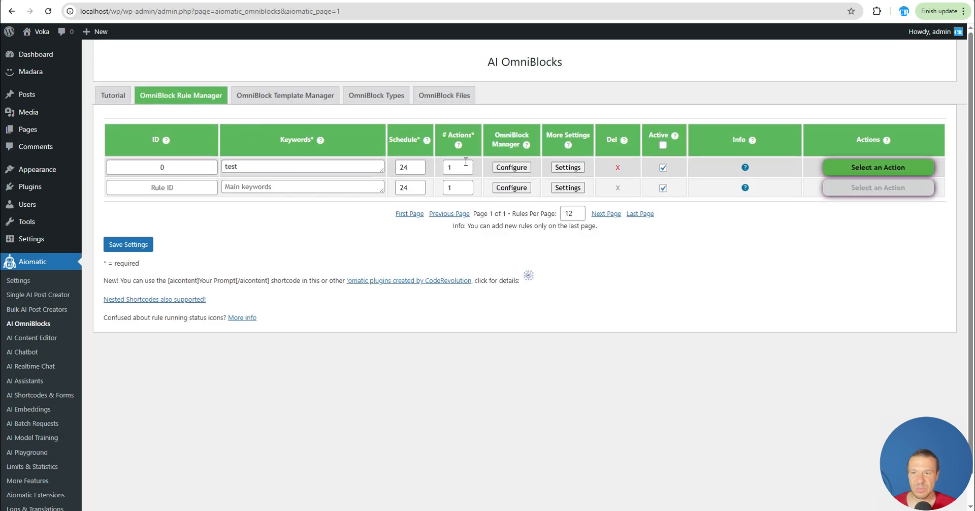
Review the OmniBlock queue of the "test" rule and the list of block types that can be added.
left_click(511, 167)
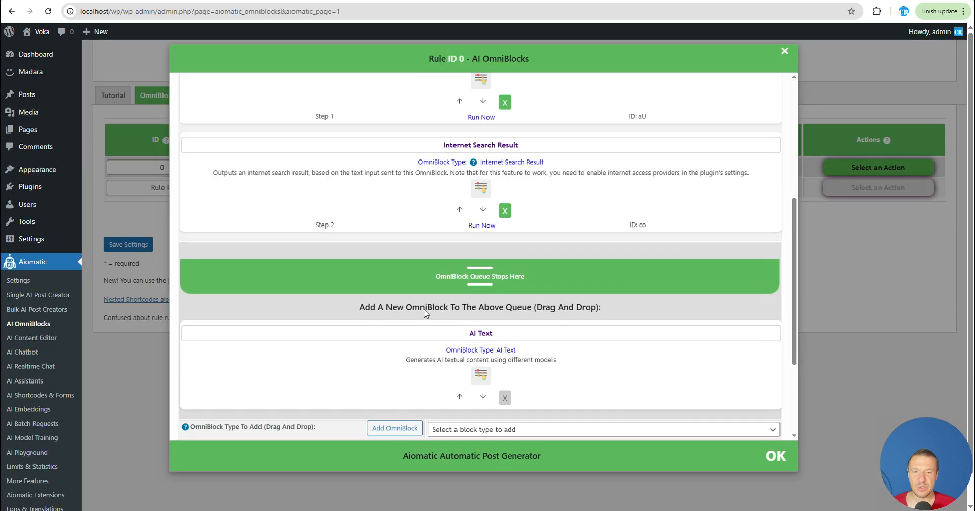
scroll(425, 313, "down", 3)
left_click(486, 268)
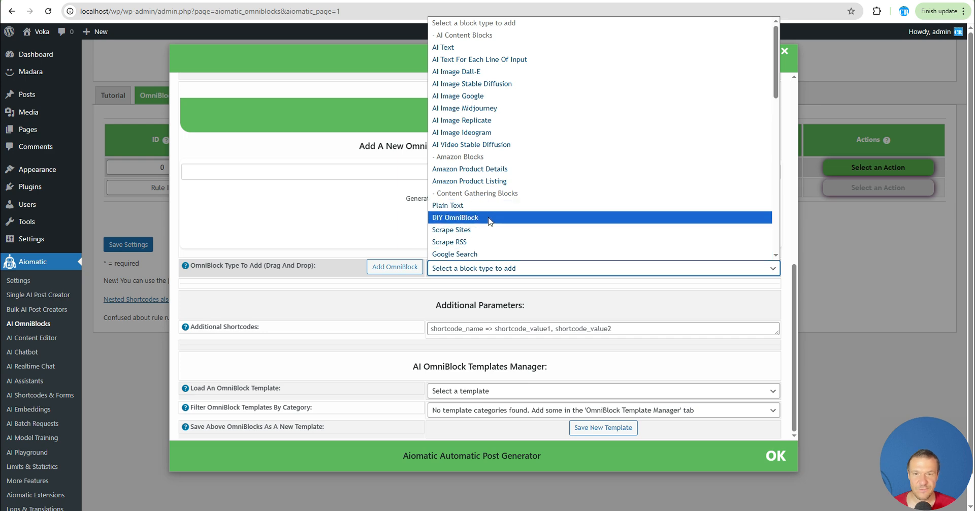
scroll(466, 183, "down", 6)
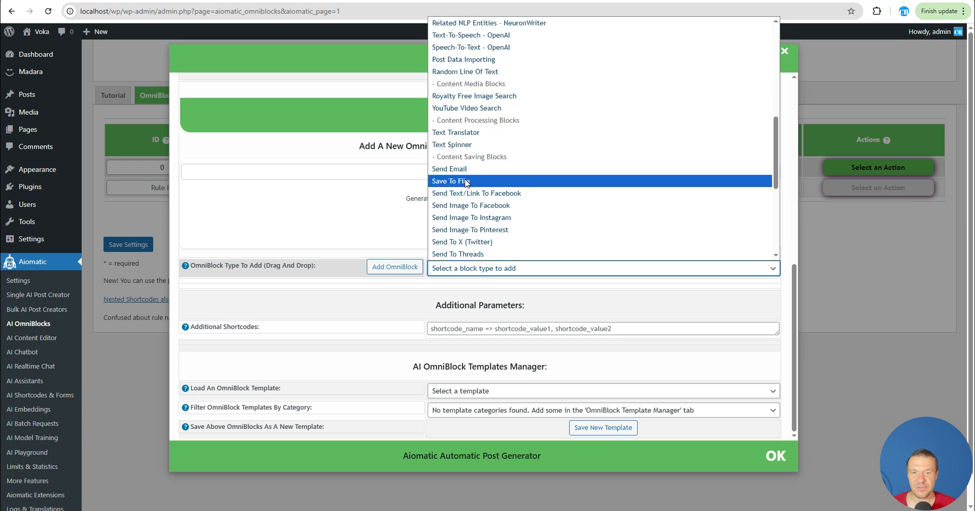
scroll(466, 183, "down", 5)
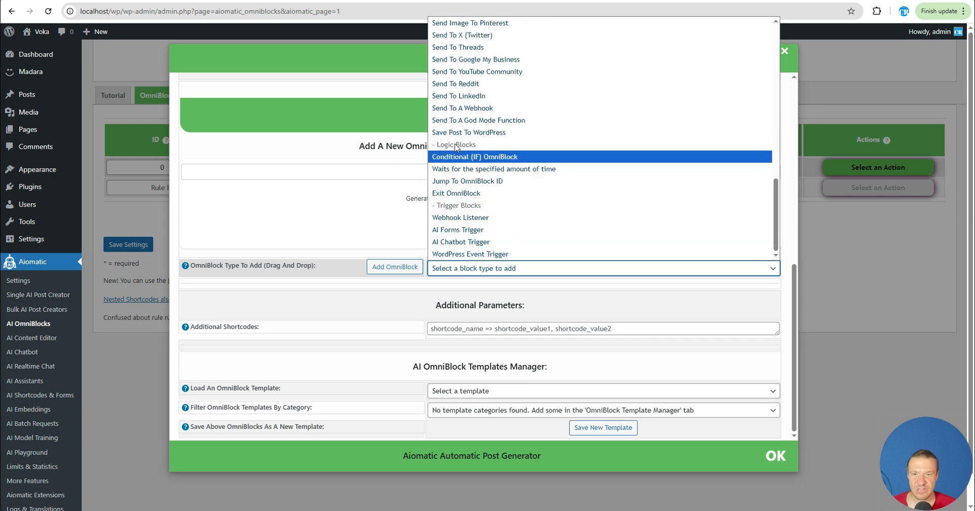
scroll(459, 162, "up", 10)
left_click(359, 200)
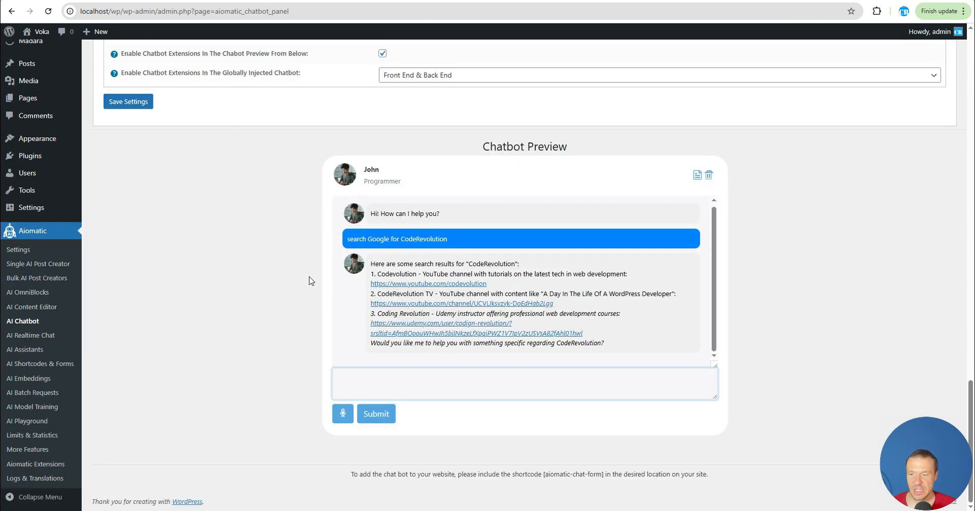
scroll(285, 305, "up", 6)
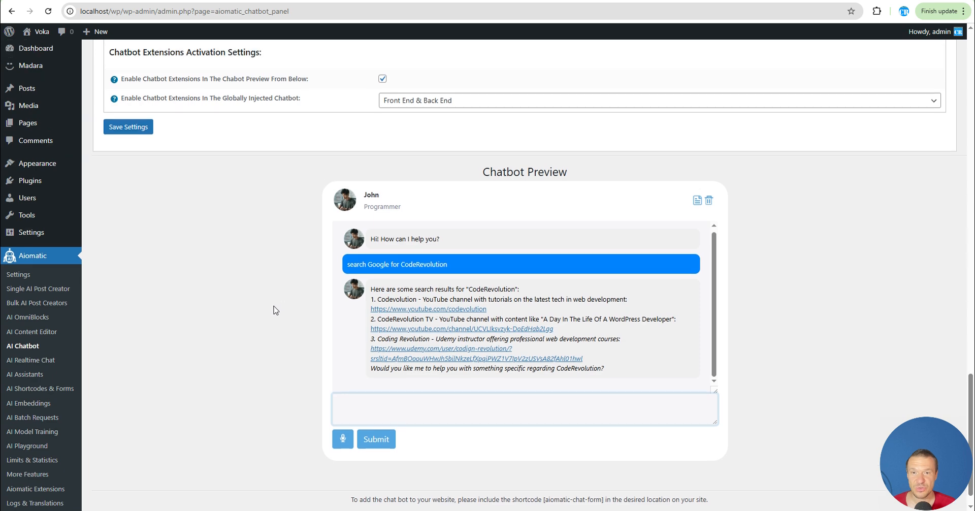
scroll(275, 320, "down", 5)
scroll(274, 321, "down", 3)
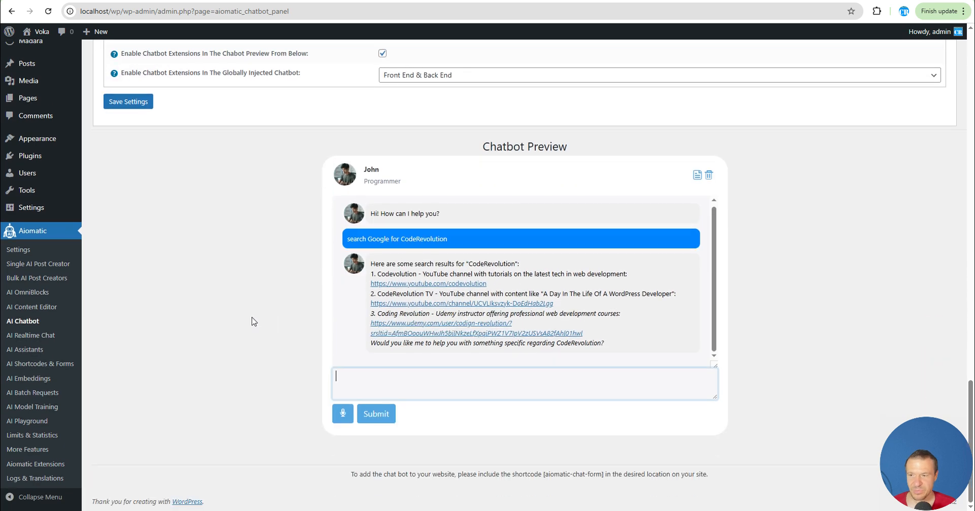
scroll(250, 322, "up", 2)
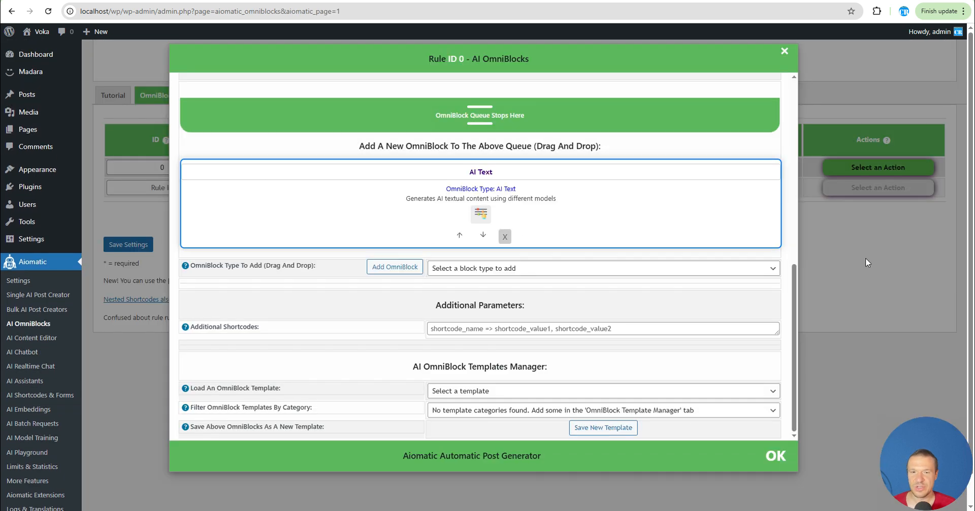
Close the OmniBlock configuration and delete the "test" rule from the OmniBlock rules.
left_click(865, 257)
left_click(618, 167)
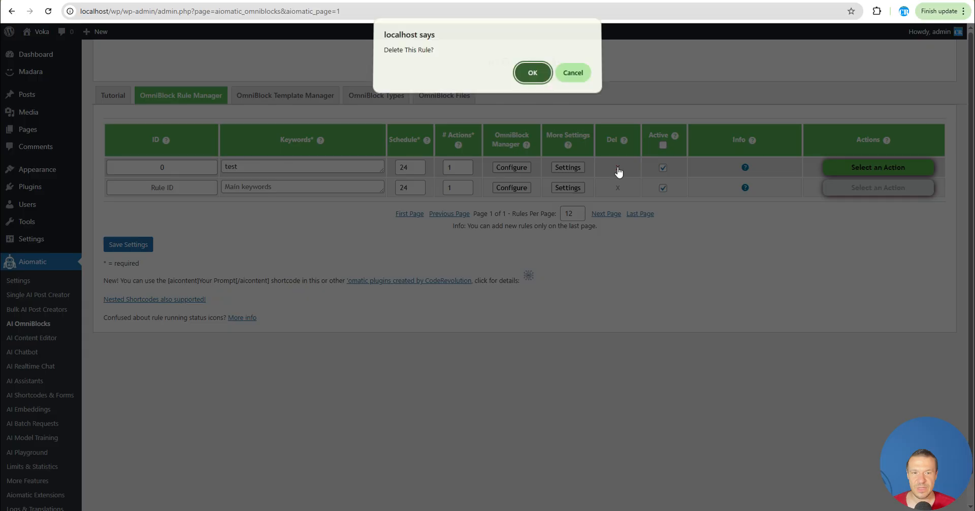
key("Return")
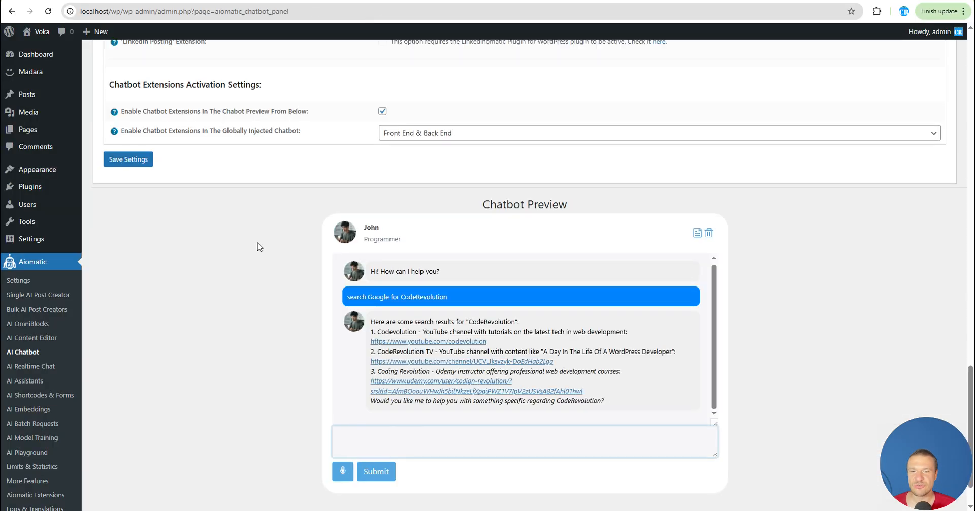
Disable the 'OmniBlock Rule Trigger' extension of the AI Chatbot and save the settings.
scroll(259, 246, "up", 14)
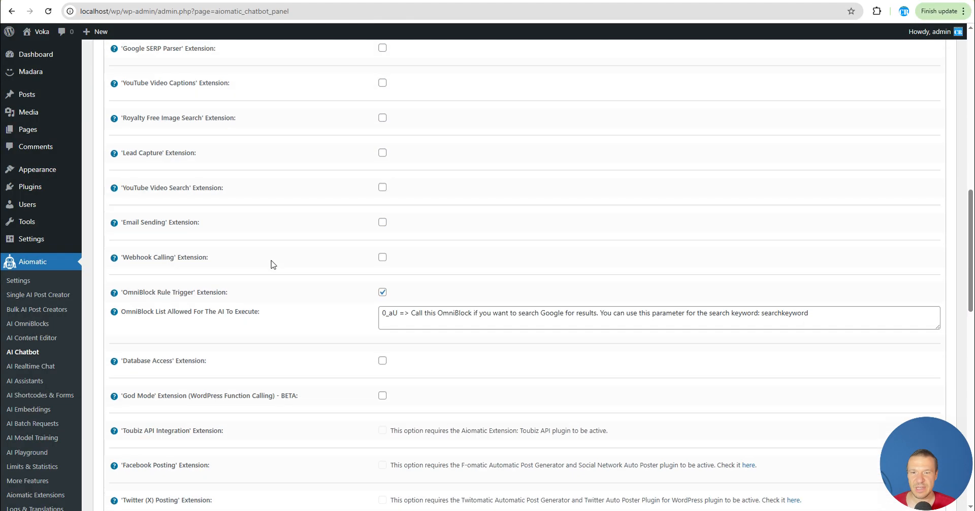
triple_click(387, 314)
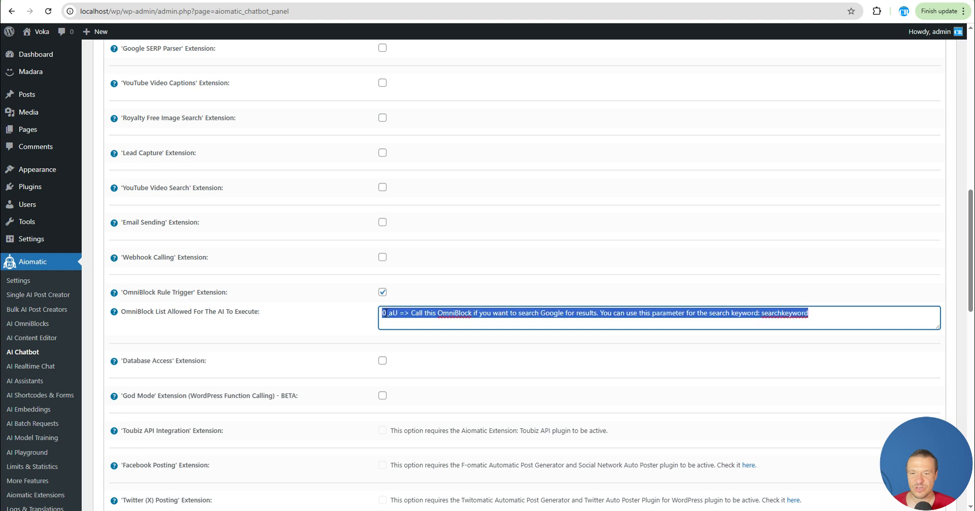
left_click(382, 294)
scroll(264, 370, "down", 6)
scroll(263, 369, "down", 8)
scroll(152, 285, "up", 3)
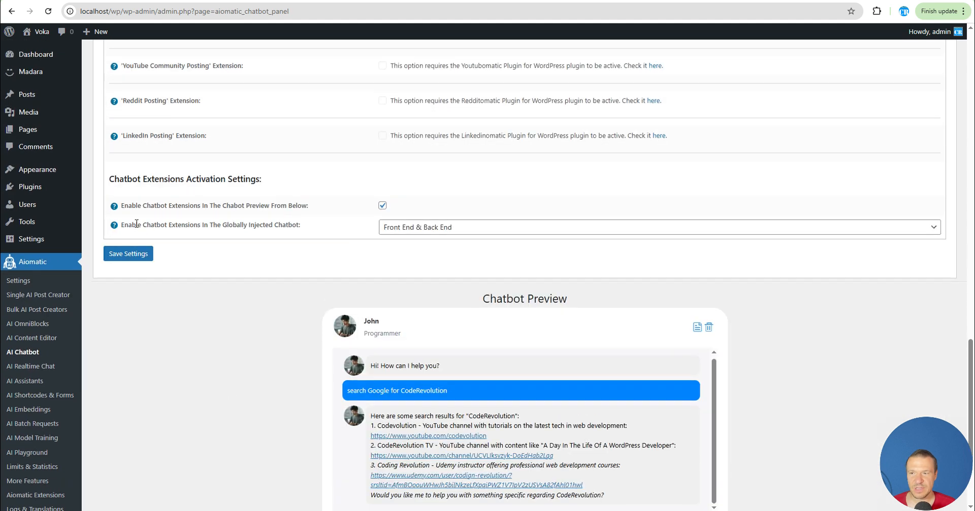
left_click(129, 254)
Test the chatbot preview again with the message "search Google for CodeRevolution".
scroll(289, 361, "down", 15)
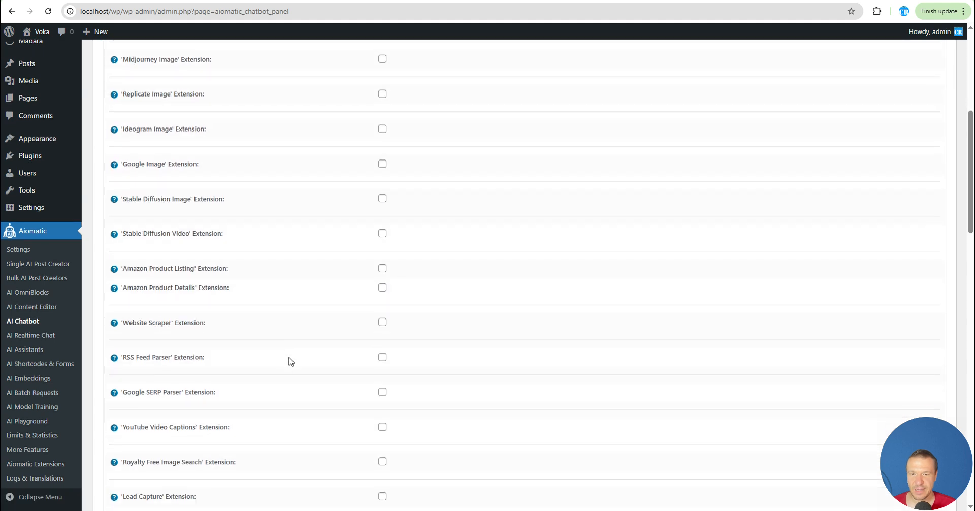
left_click(367, 386)
type("search Google for CodeRevolution")
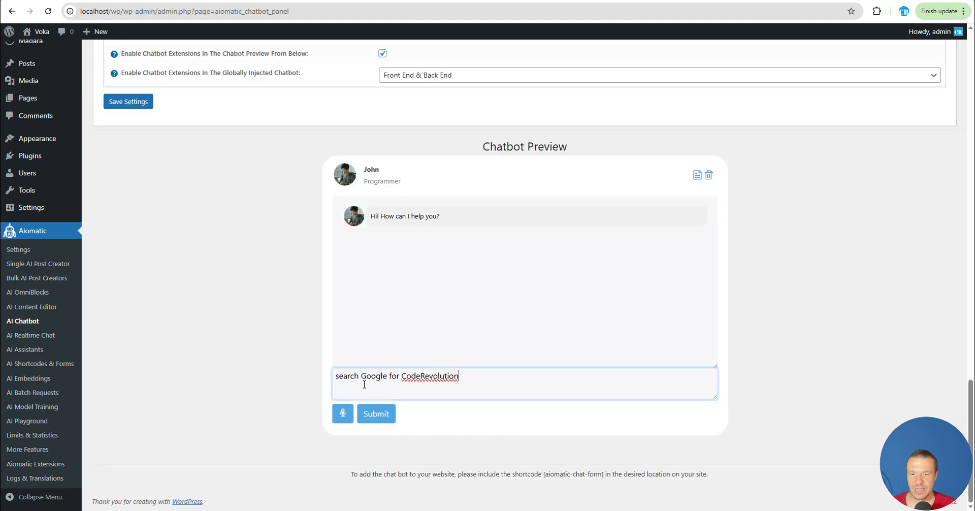
key("Return")
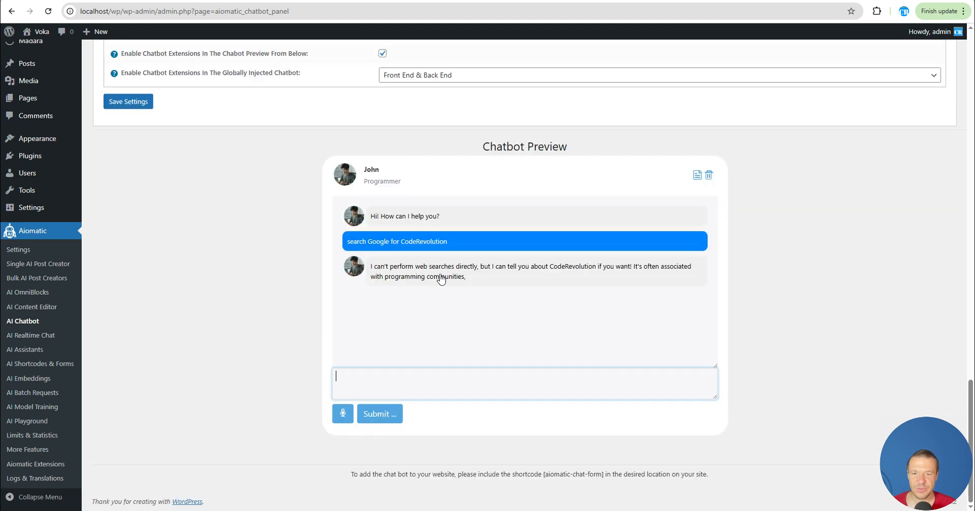
scroll(290, 302, "up", 1)
scroll(291, 298, "up", 15)
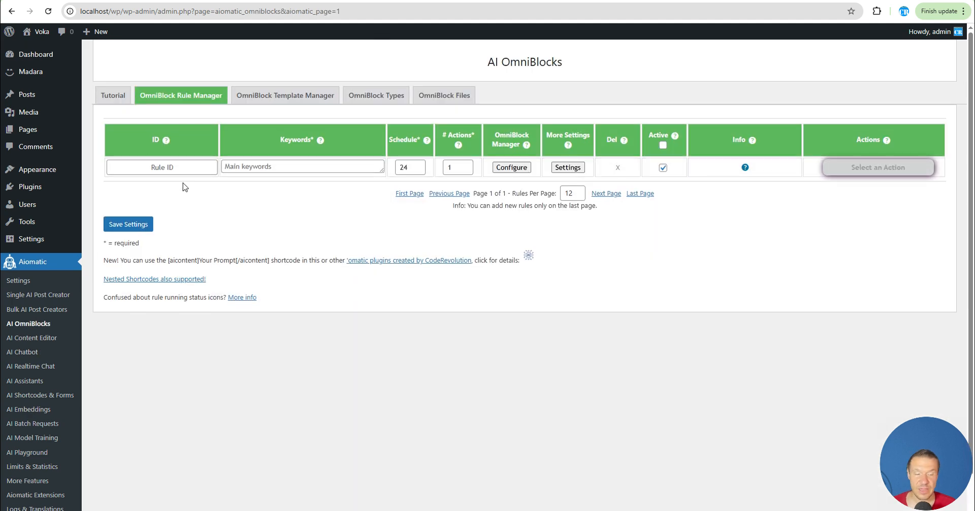
Enter "Test" as the main keyword of a new OmniBlock rule.
left_click(301, 165)
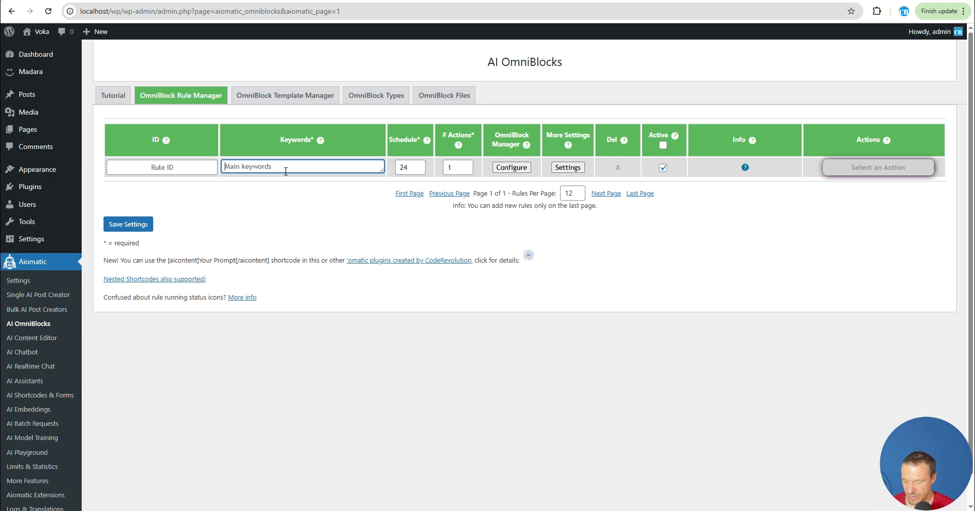
type("TEst")
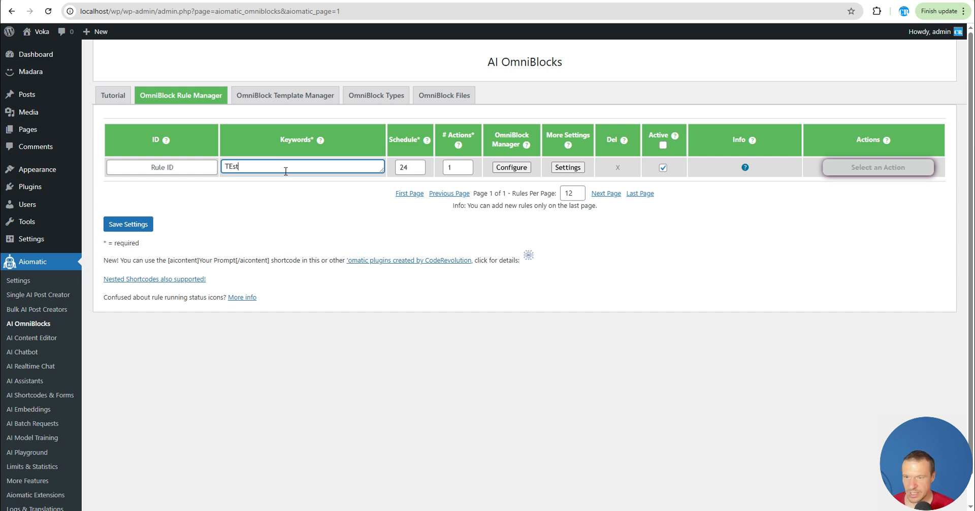
key("ctrl+a")
type("Te")
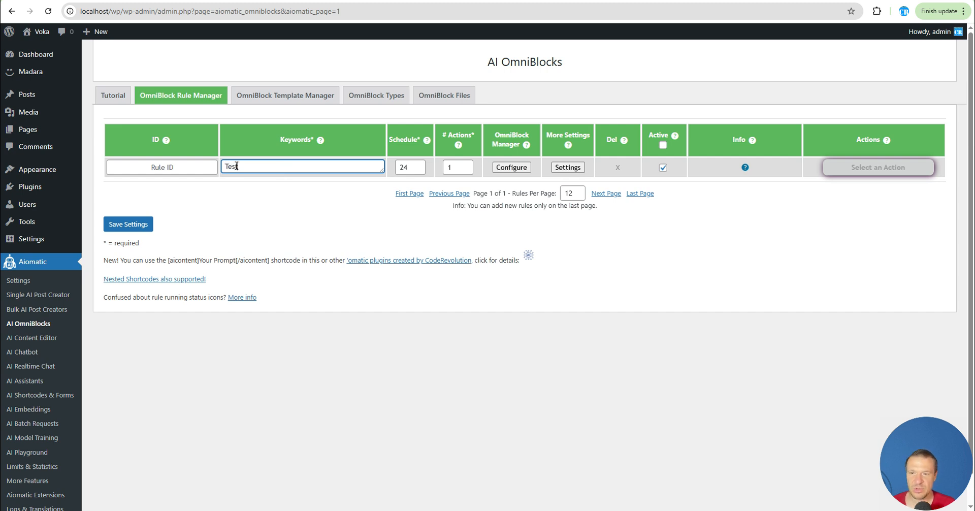
type("st")
left_click(512, 167)
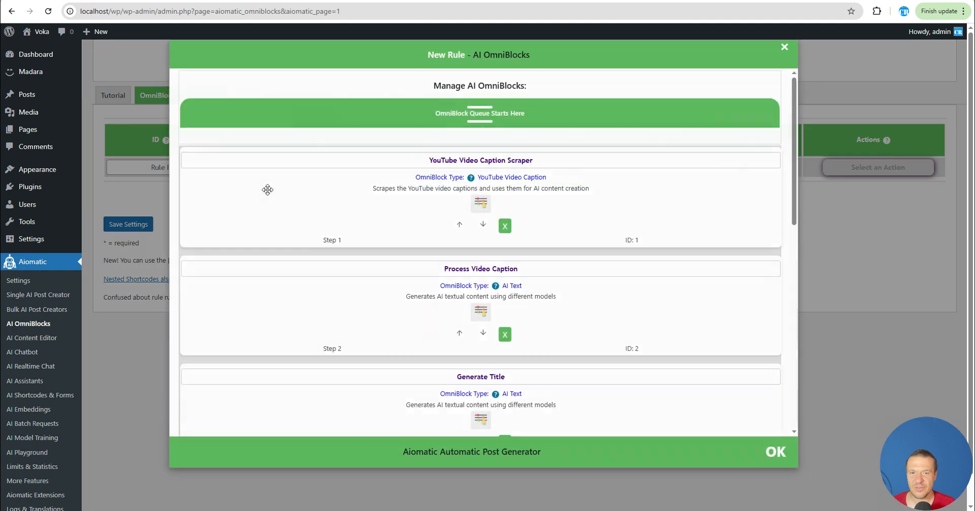
left_click(819, 205)
left_click(512, 167)
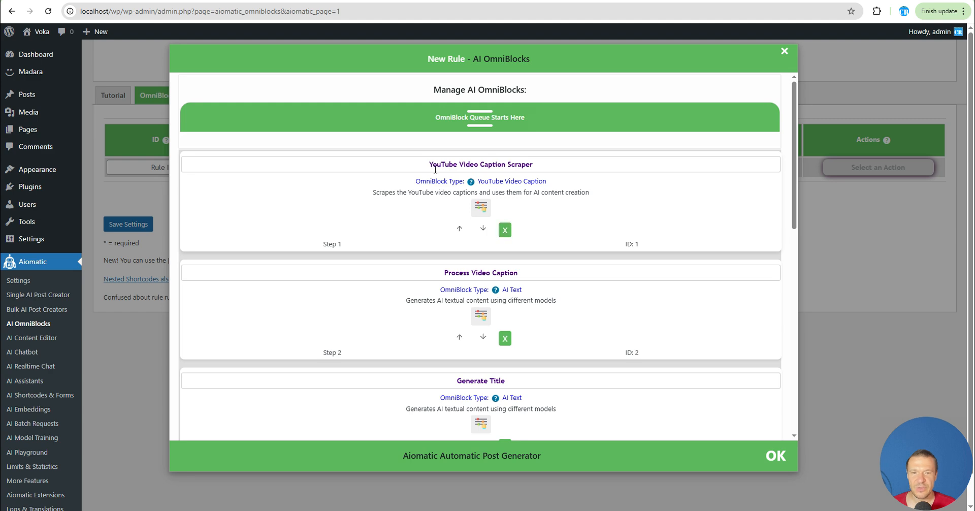
left_click(856, 229)
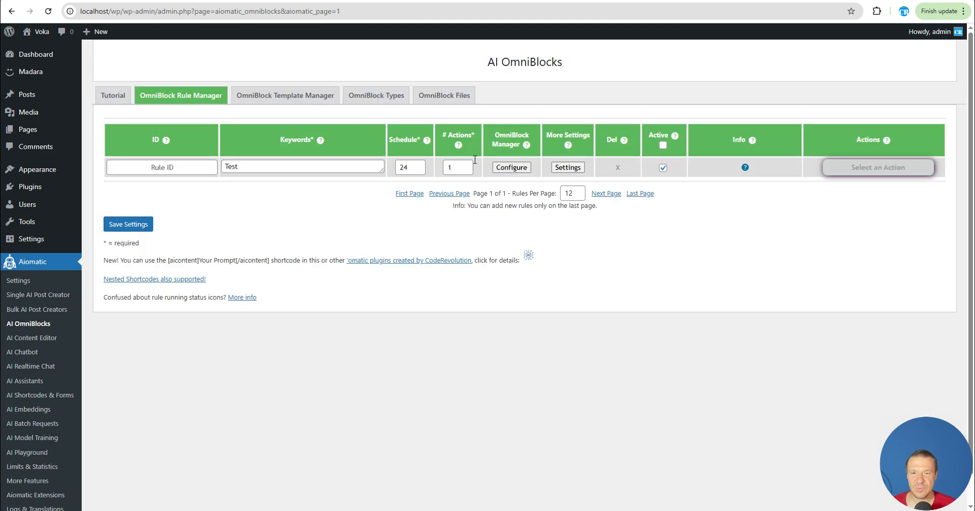
Remove the YouTube Video Caption Scraper, Process Video Caption and Generate Title blocks from the new rule's OmniBlock queue.
left_click(511, 168)
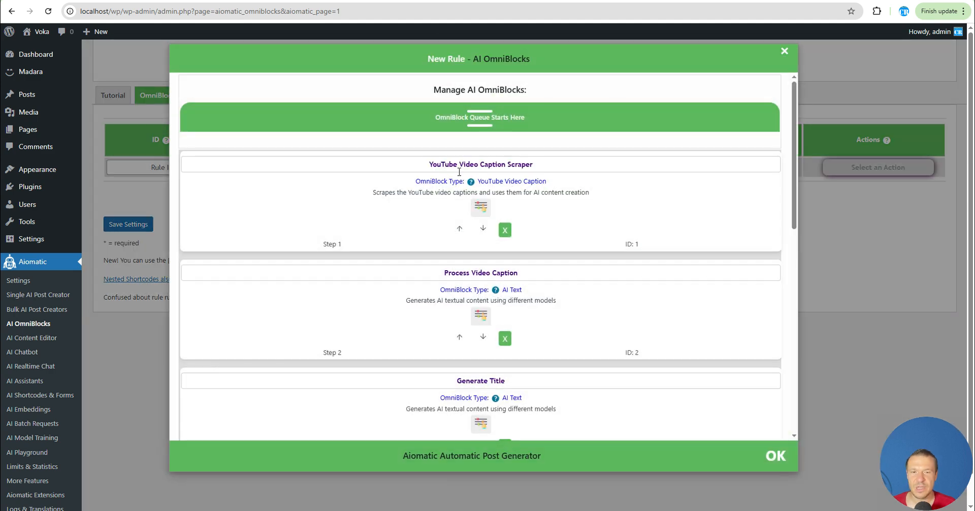
left_click(505, 230)
left_click(505, 230)
left_click(505, 229)
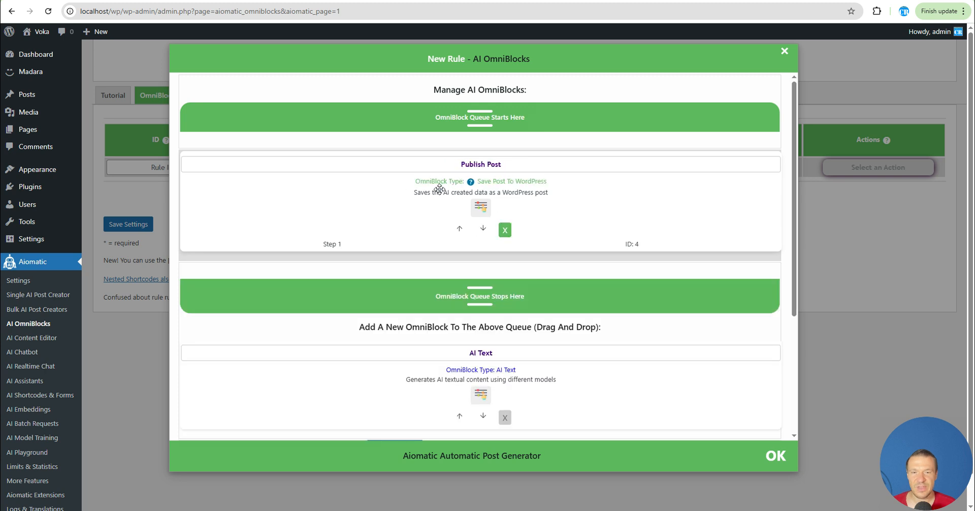
Add an AI Chatbot Trigger block to the new rule's OmniBlock queue.
scroll(439, 209, "down", 4)
left_click(453, 268)
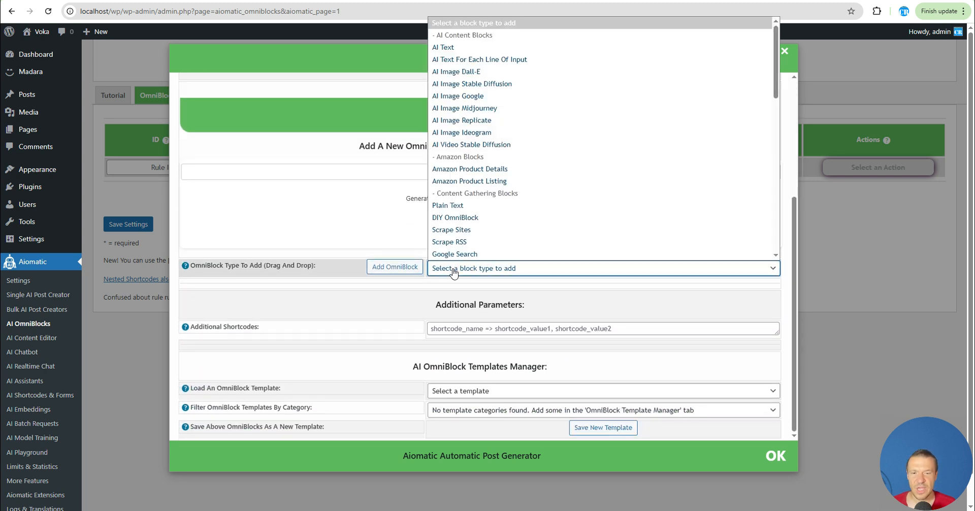
scroll(457, 244, "down", 10)
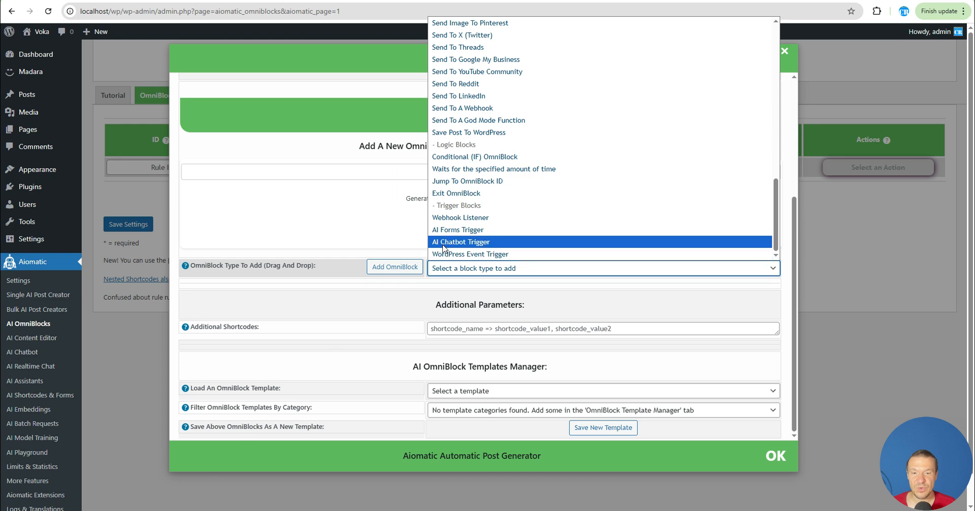
left_click(472, 243)
left_click(395, 267)
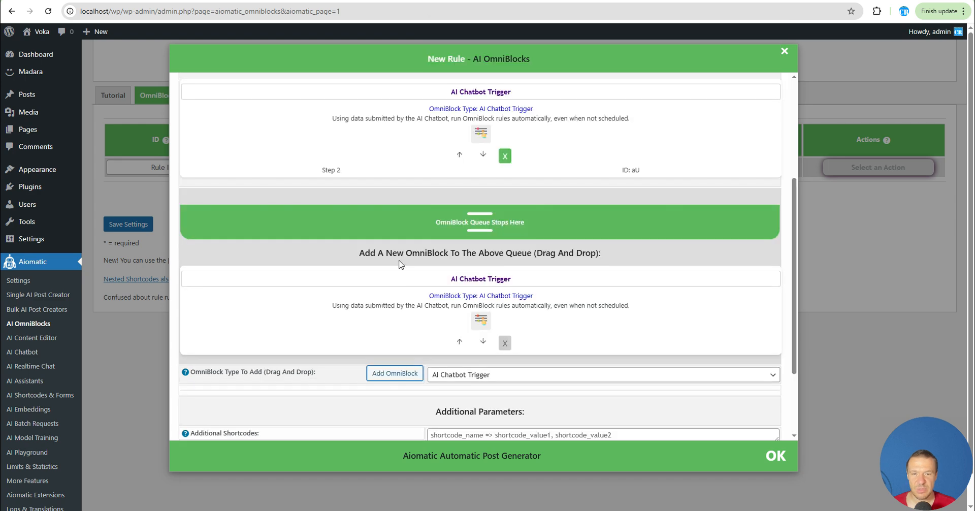
Remove the Publish Post block from the new rule's OmniBlock queue.
scroll(413, 270, "up", 3)
scroll(413, 271, "up", 2)
left_click(505, 235)
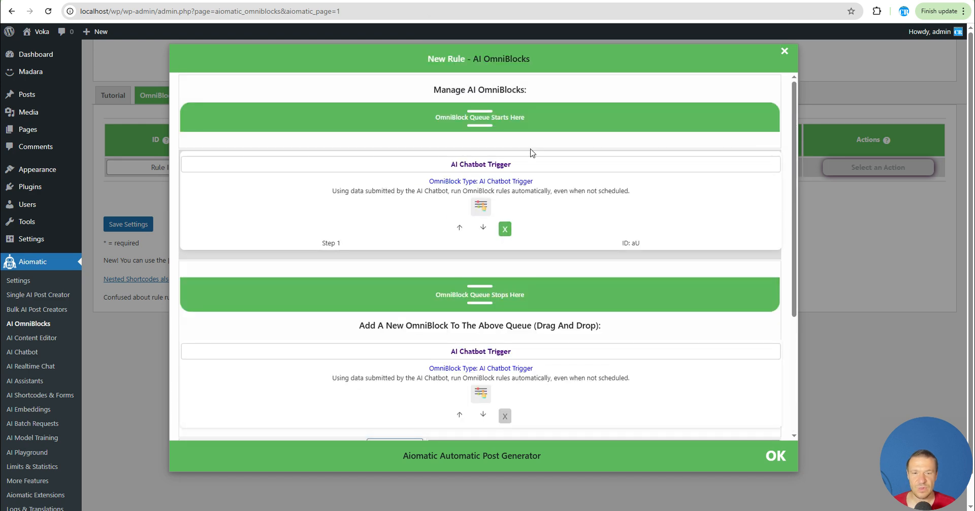
Inspect the parameters of the queued AI Chatbot Trigger block and collapse them again.
left_click(481, 206)
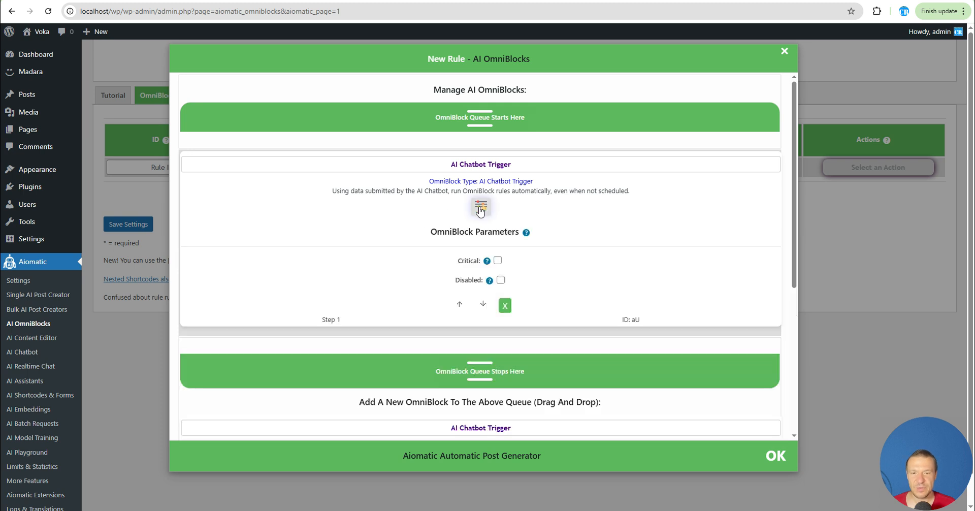
left_click(480, 208)
left_click(481, 208)
left_click(480, 207)
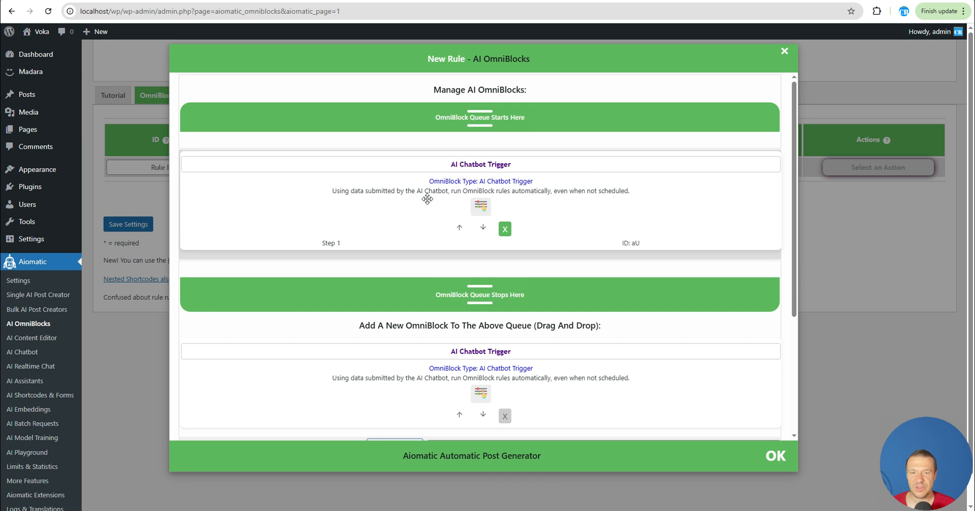
scroll(433, 219, "down", 2)
scroll(433, 220, "up", 2)
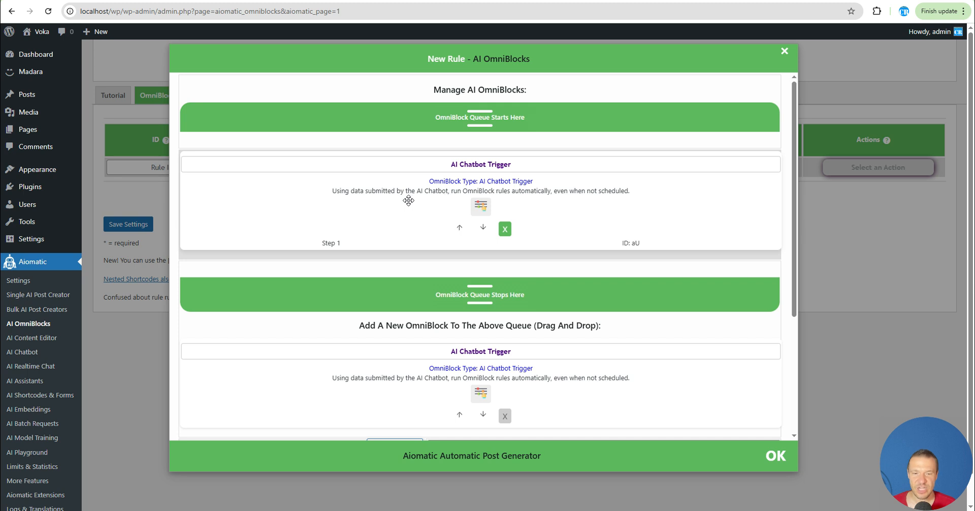
Review the OmniBlock types that can be added to the new rule, including the content gathering, saving, logic and trigger blocks.
scroll(496, 224, "down", 3)
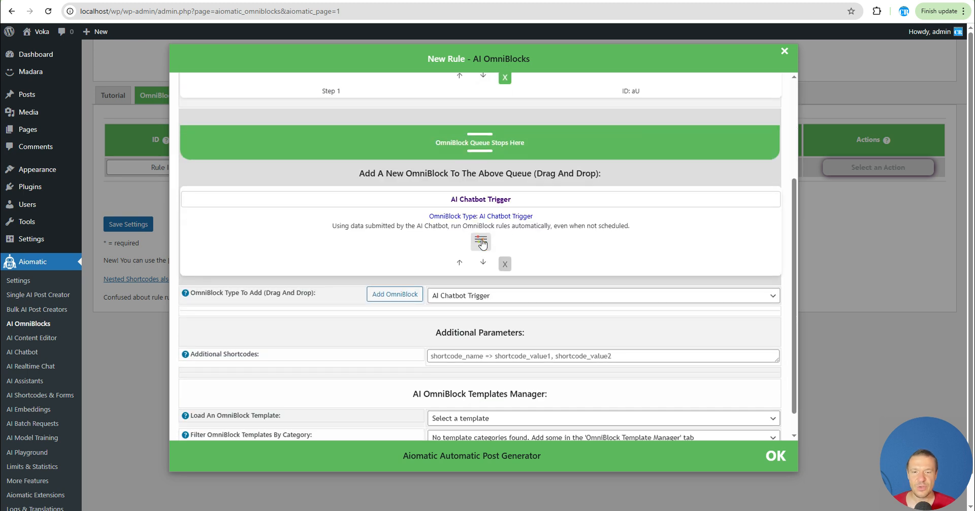
left_click(449, 297)
scroll(459, 240, "up", 4)
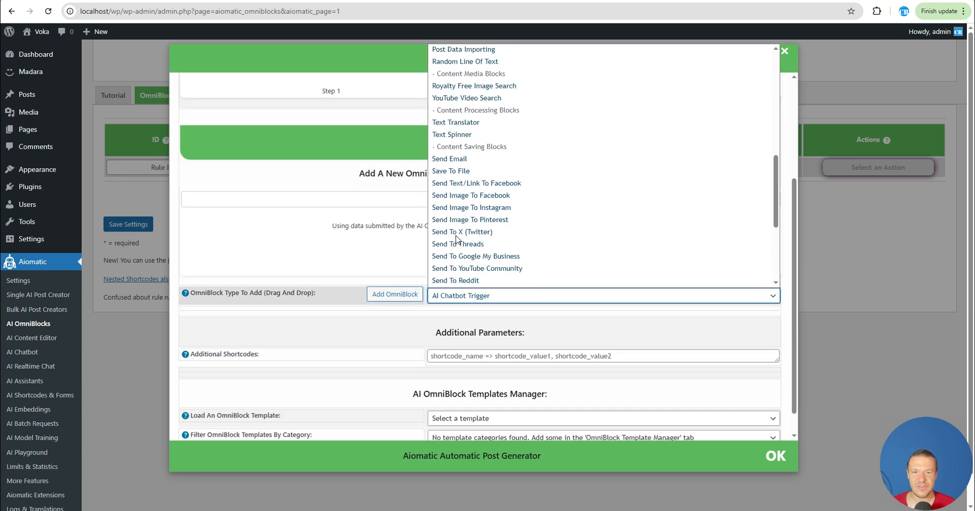
scroll(459, 240, "up", 5)
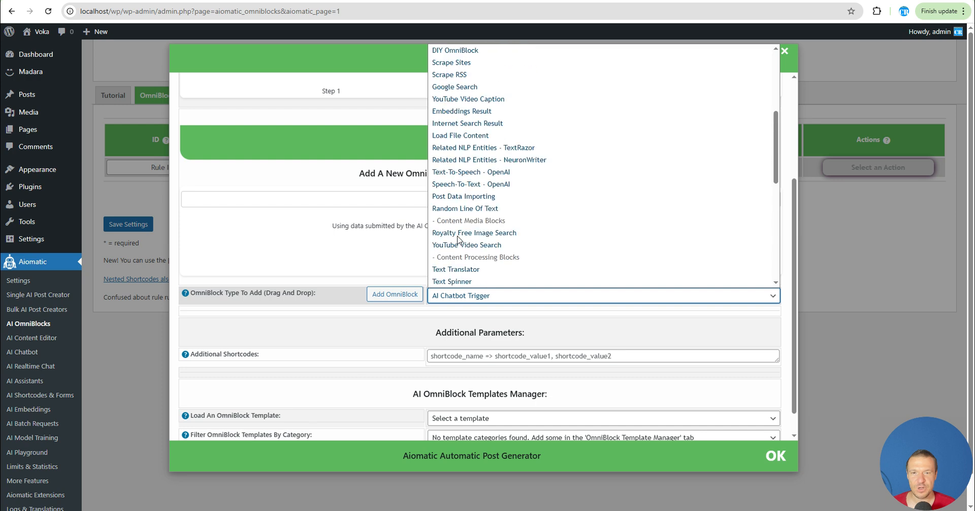
scroll(459, 240, "up", 2)
scroll(459, 241, "down", 4)
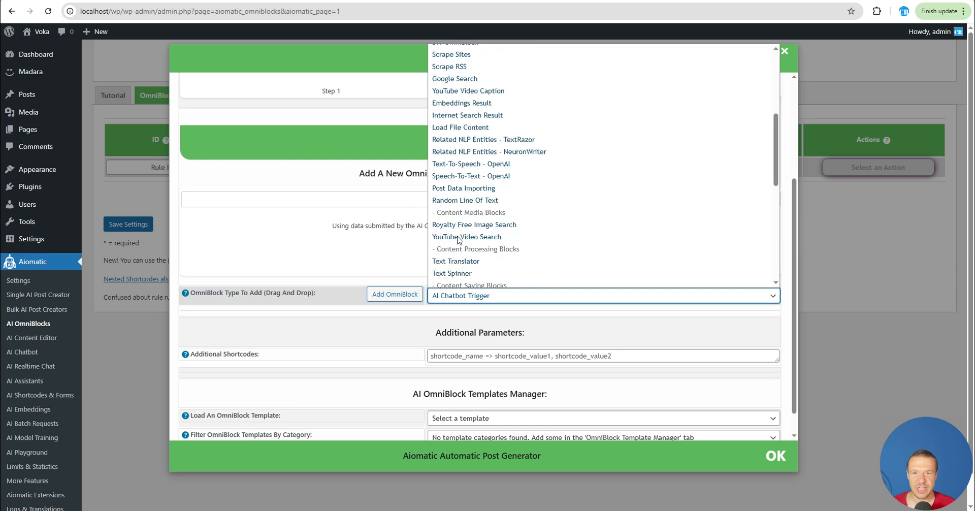
scroll(459, 240, "down", 6)
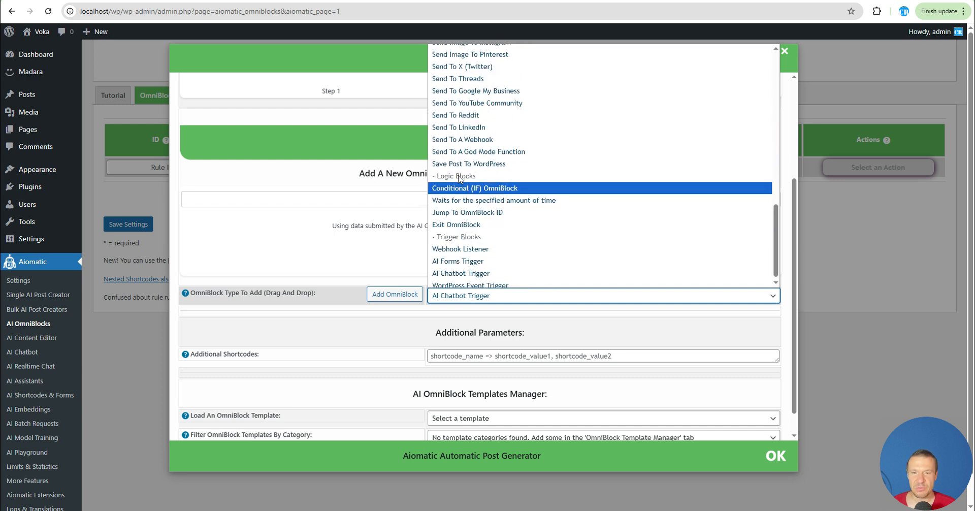
scroll(460, 244, "up", 5)
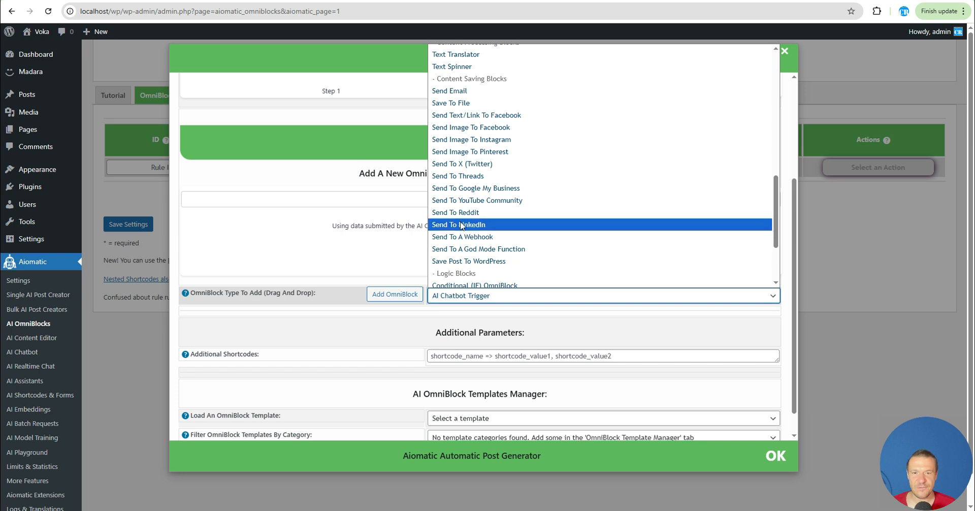
scroll(460, 226, "up", 2)
scroll(459, 203, "down", 4)
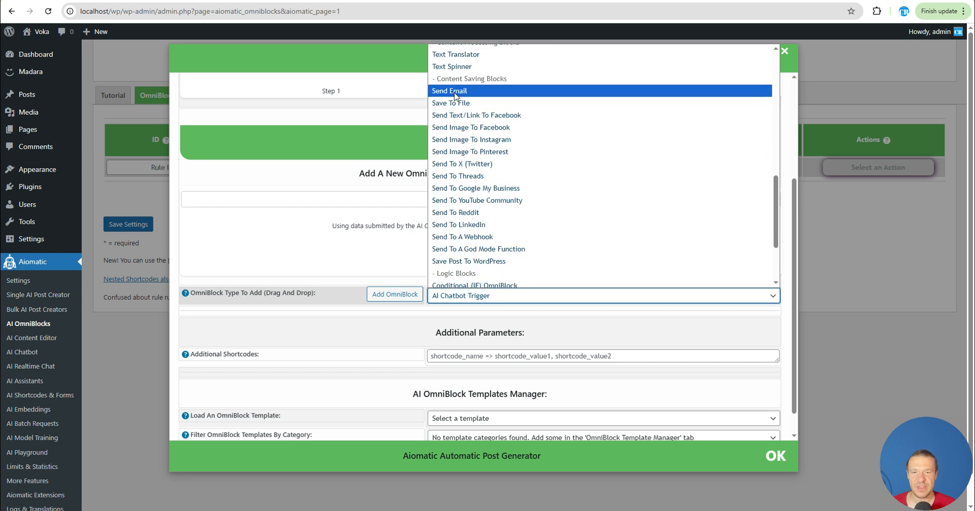
scroll(460, 237, "down", 3)
scroll(459, 168, "up", 3)
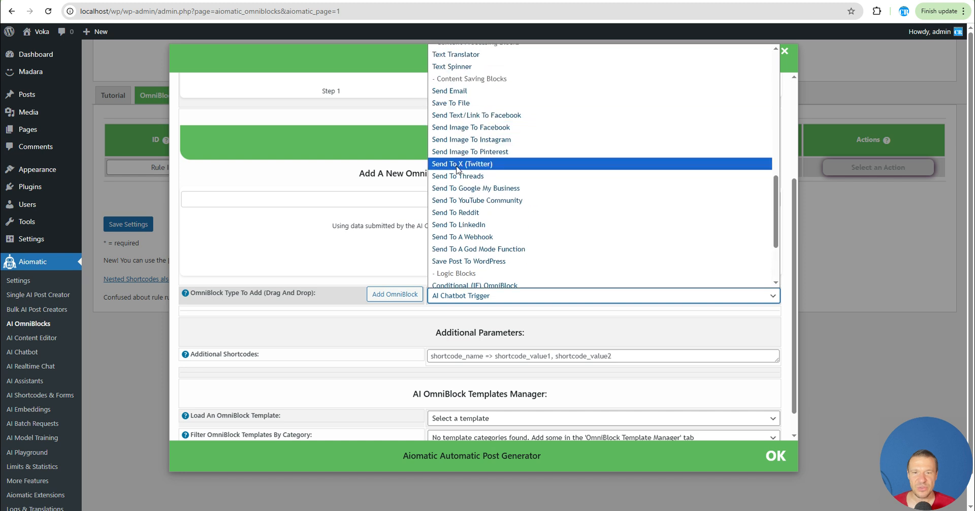
scroll(459, 170, "down", 3)
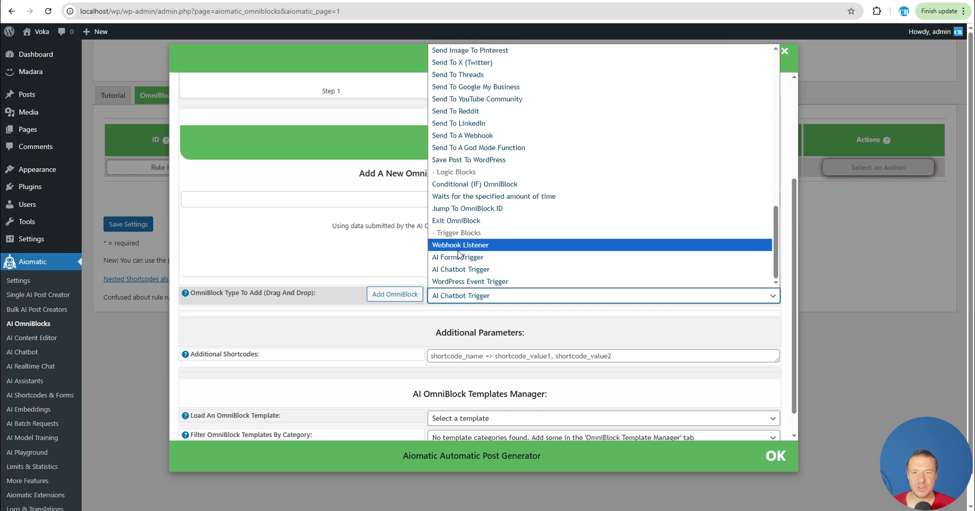
Add a Google Search block to the new rule's OmniBlock queue.
scroll(459, 224, "up", 10)
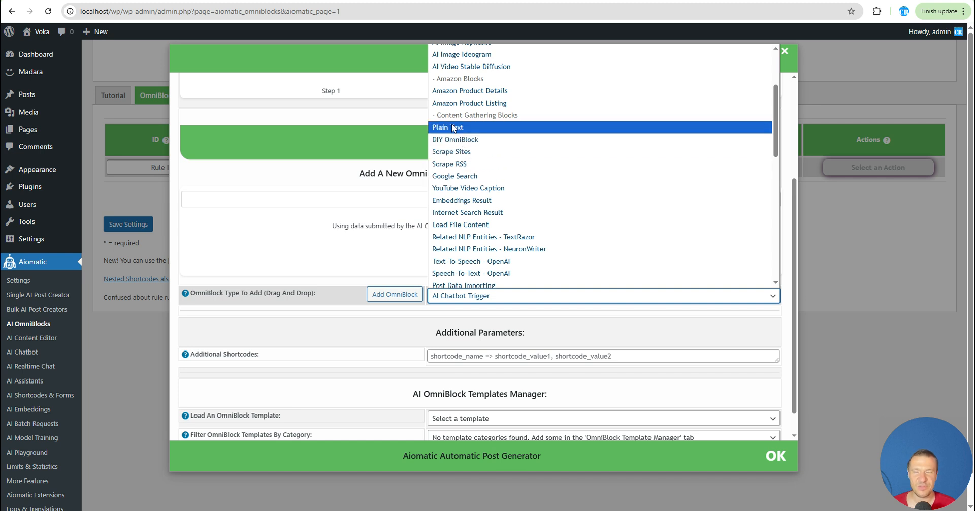
scroll(457, 252, "up", 3)
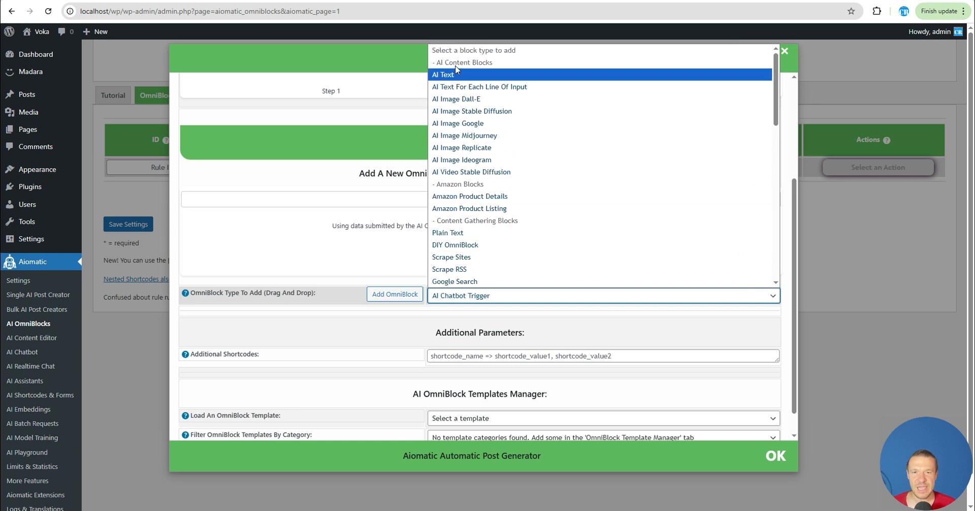
scroll(457, 155, "down", 3)
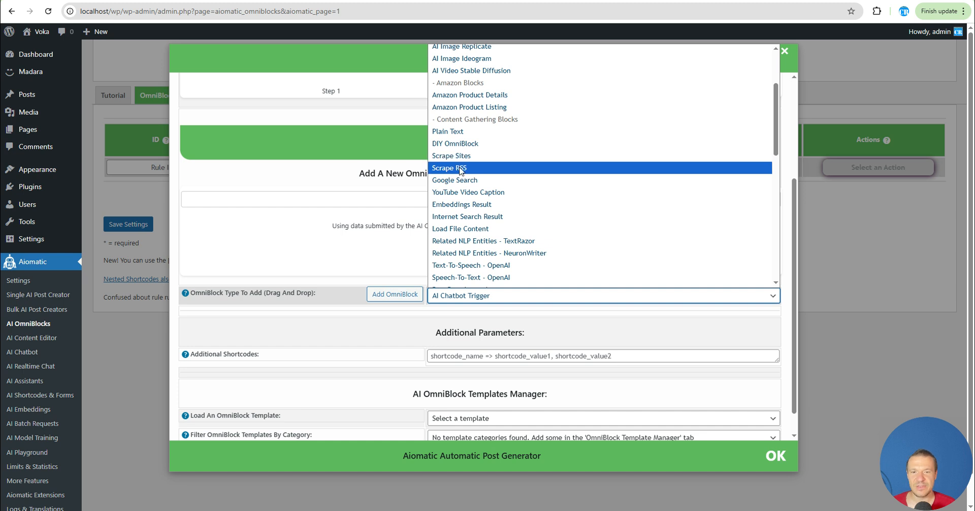
left_click(455, 180)
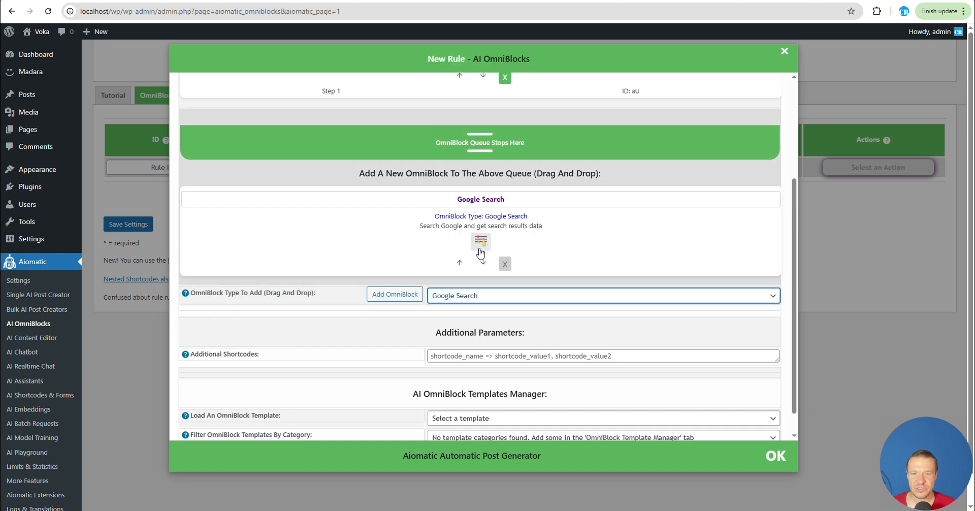
left_click(418, 294)
Expand the queued Google Search block's parameters and set its keyword to %%searchkeyword%%.
scroll(447, 246, "up", 2)
left_click(481, 263)
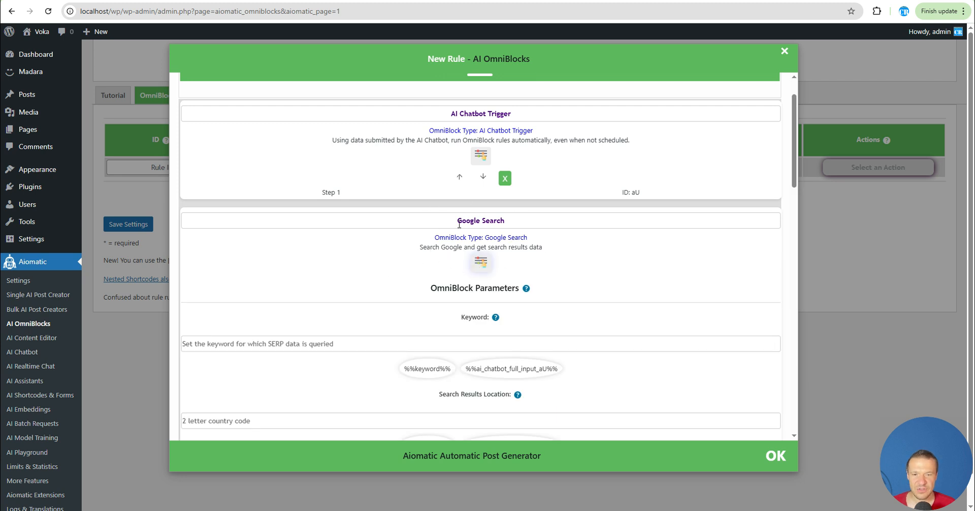
scroll(355, 249, "down", 2)
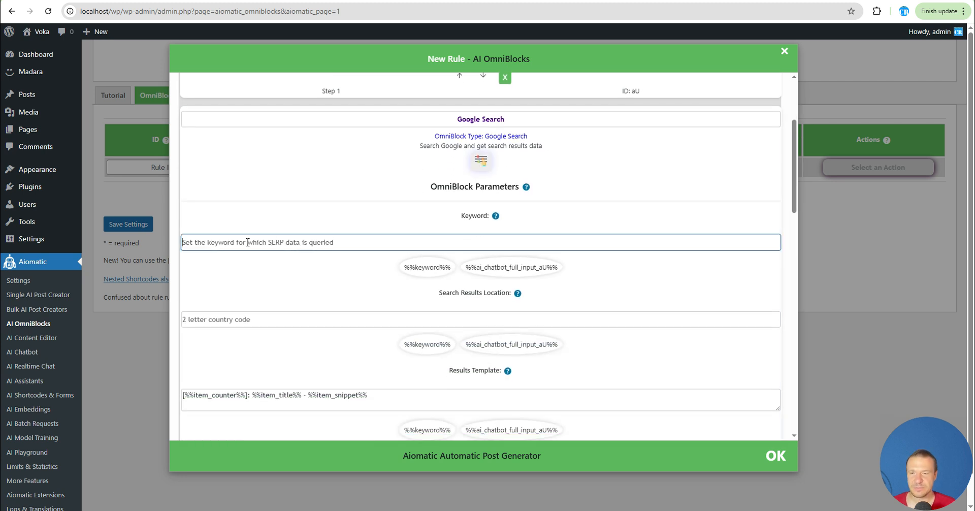
left_click(211, 243)
type("%%searchkeyword")
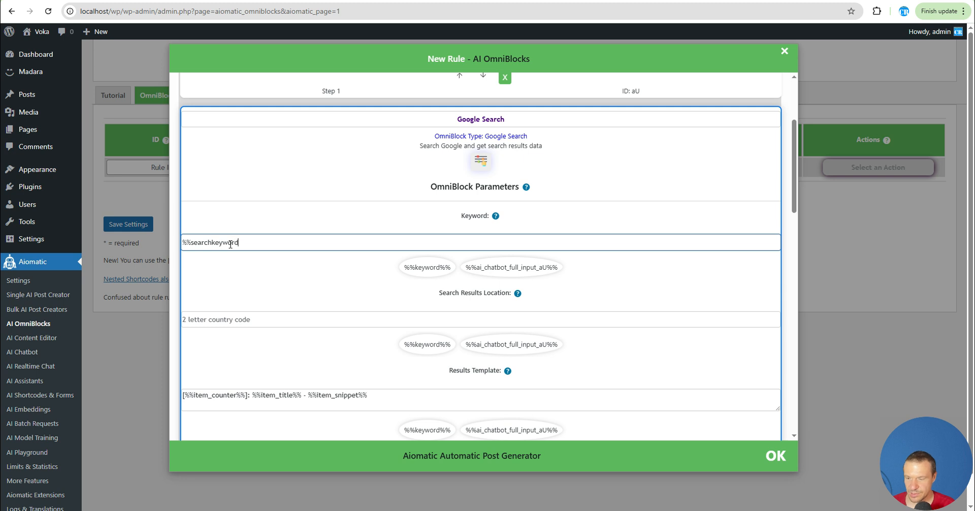
type("%%")
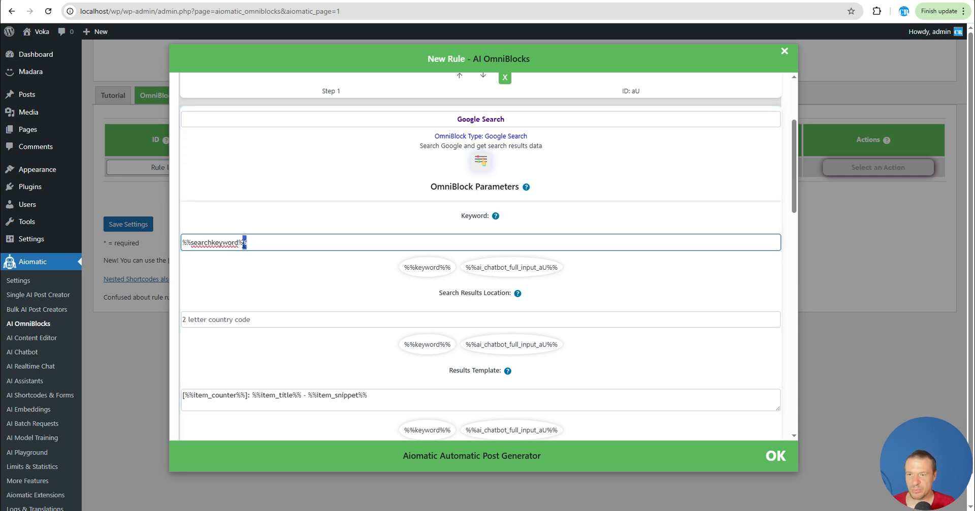
left_click_drag(192, 243, 182, 243)
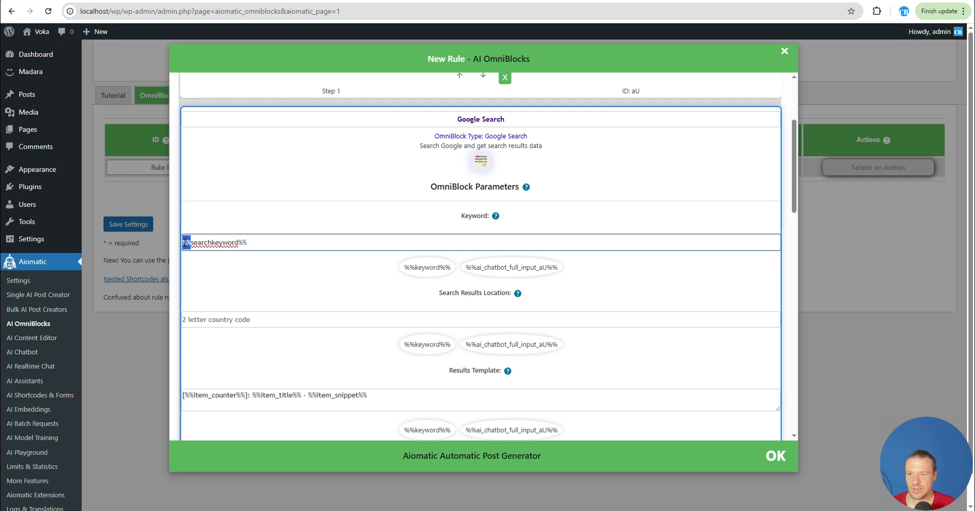
mouse_move(247, 243)
left_mouse_down()
mouse_move(191, 243)
mouse_move(234, 243)
left_mouse_up()
left_click(244, 242)
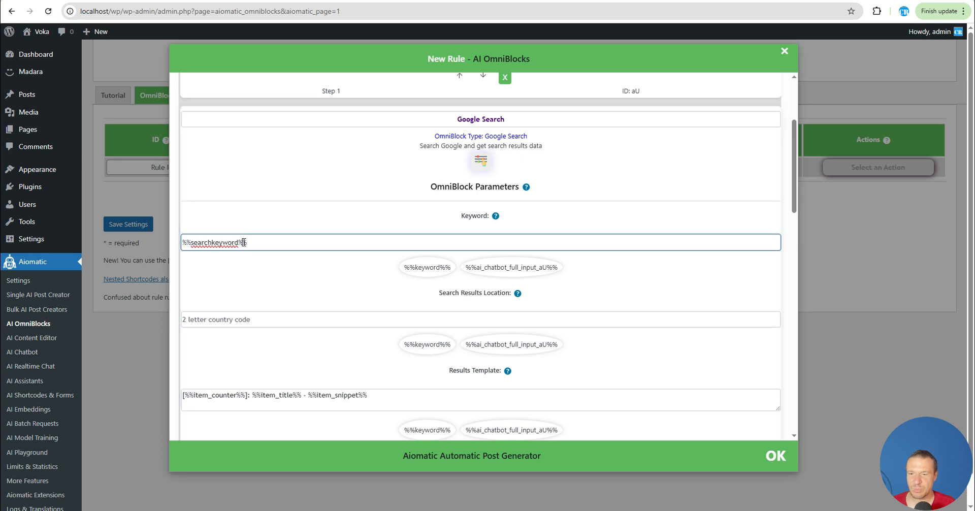
double_click(216, 243)
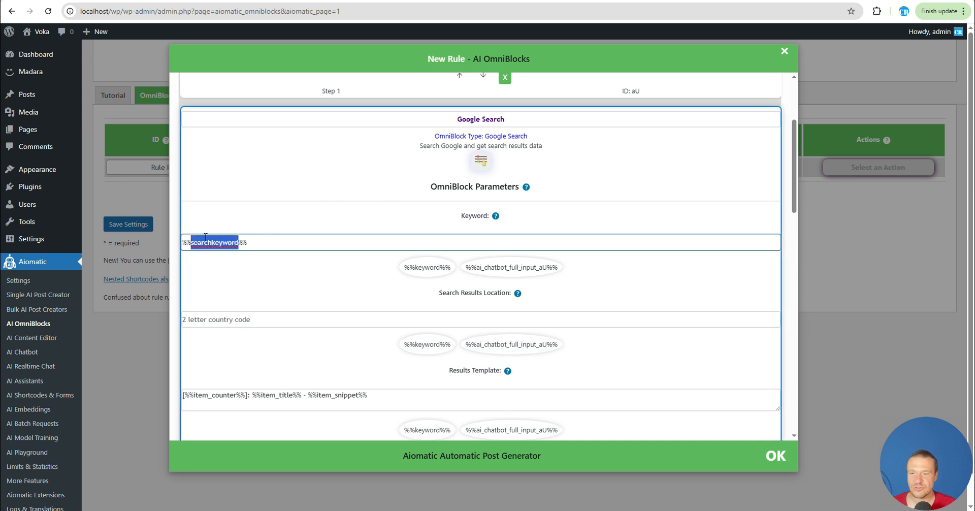
left_click_drag(183, 242, 247, 243)
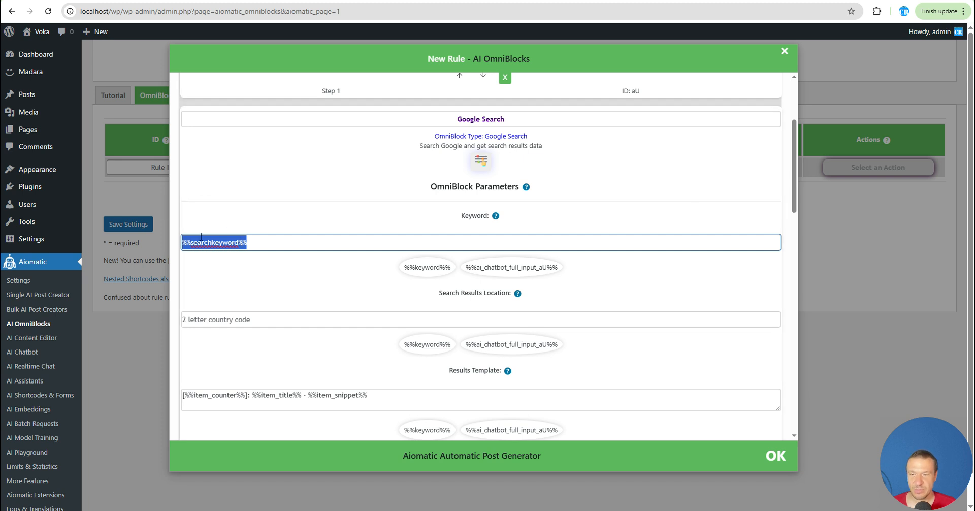
double_click(219, 244)
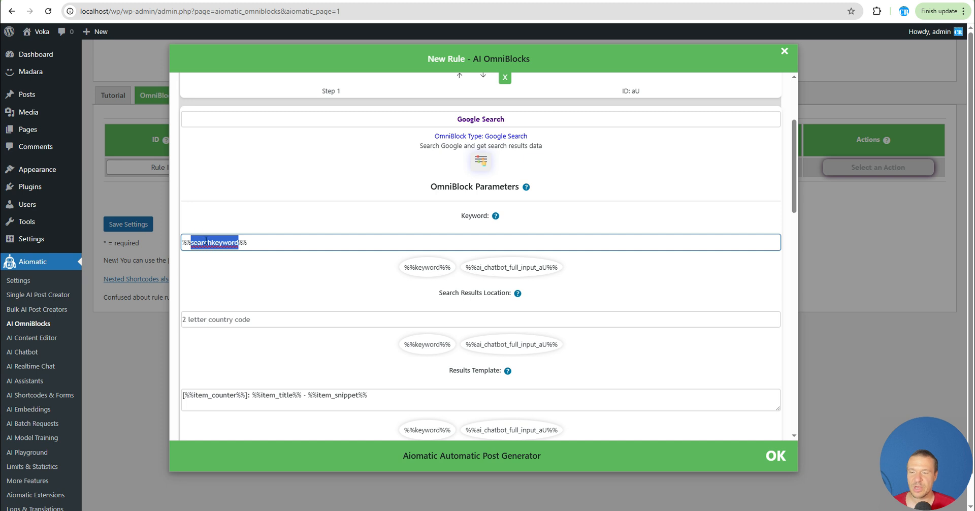
Close the new rule's OmniBlock configuration and save the rule settings.
left_click(140, 202)
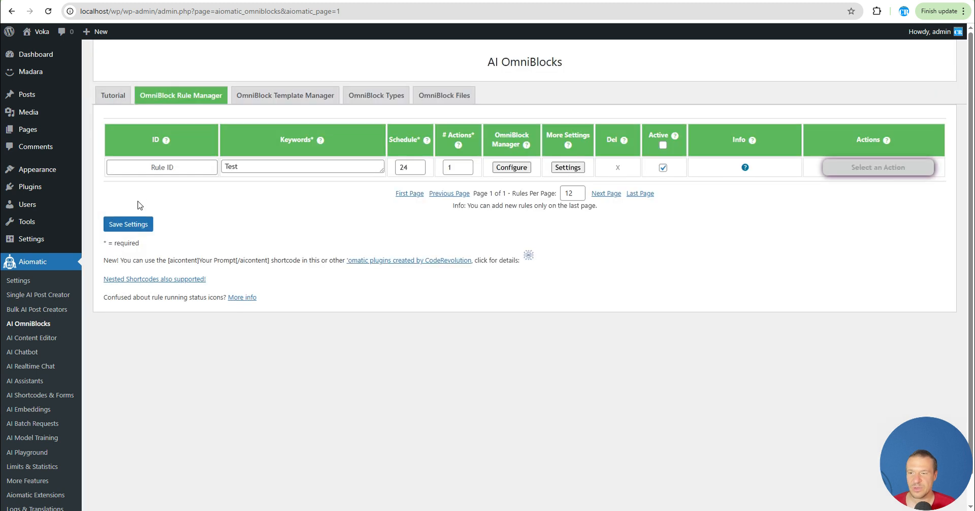
left_click(138, 224)
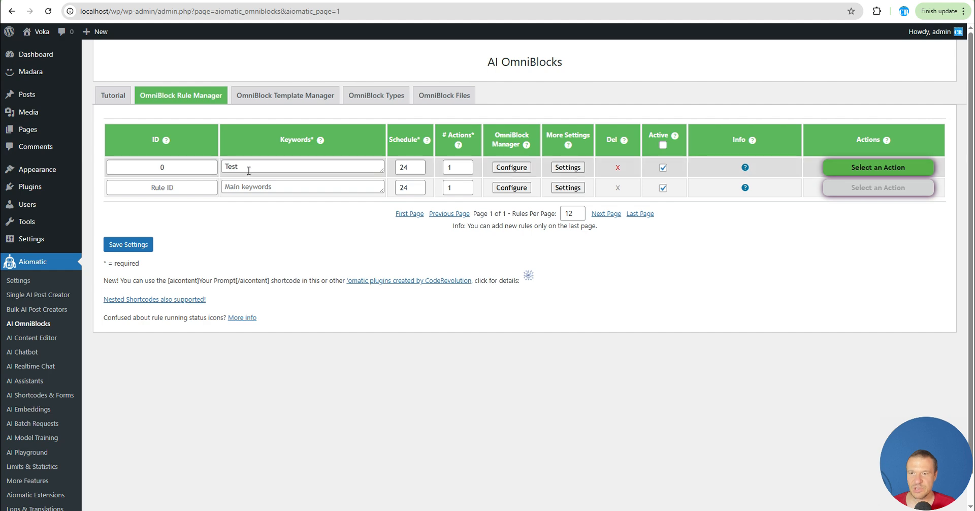
Open the saved Test rule's OmniBlock configuration, inspect the Google Search block's parameters and collapse them again.
left_click(511, 167)
scroll(430, 242, "down", 4)
scroll(431, 243, "down", 1)
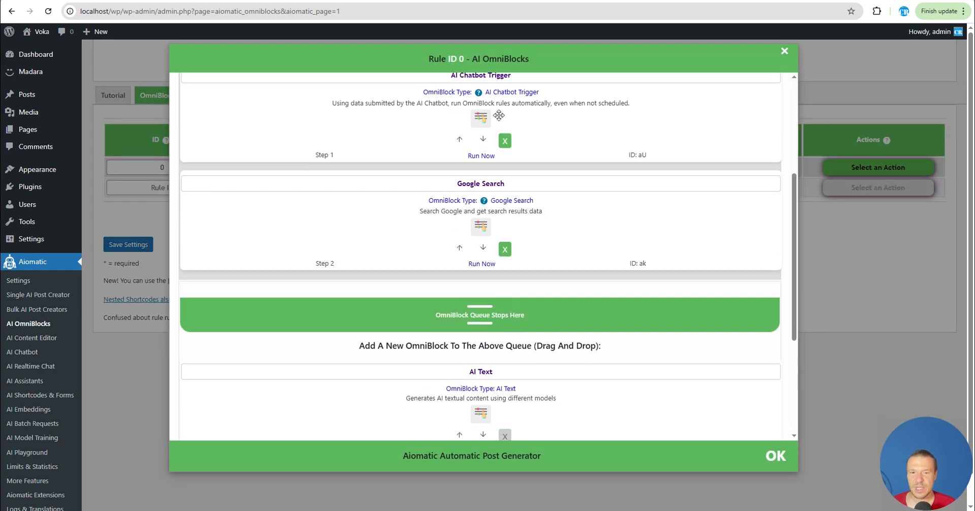
scroll(469, 112, "up", 1)
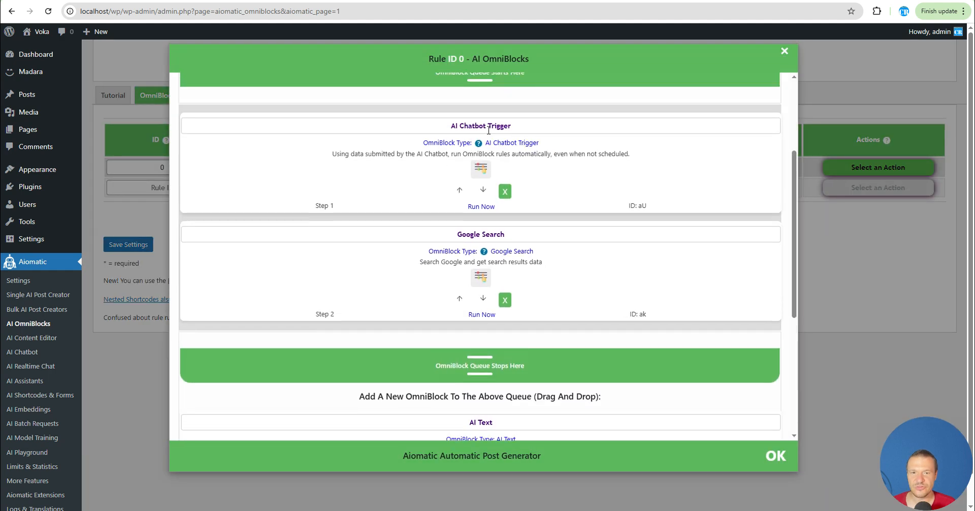
scroll(472, 153, "down", 3)
scroll(480, 173, "up", 1)
left_click(482, 177)
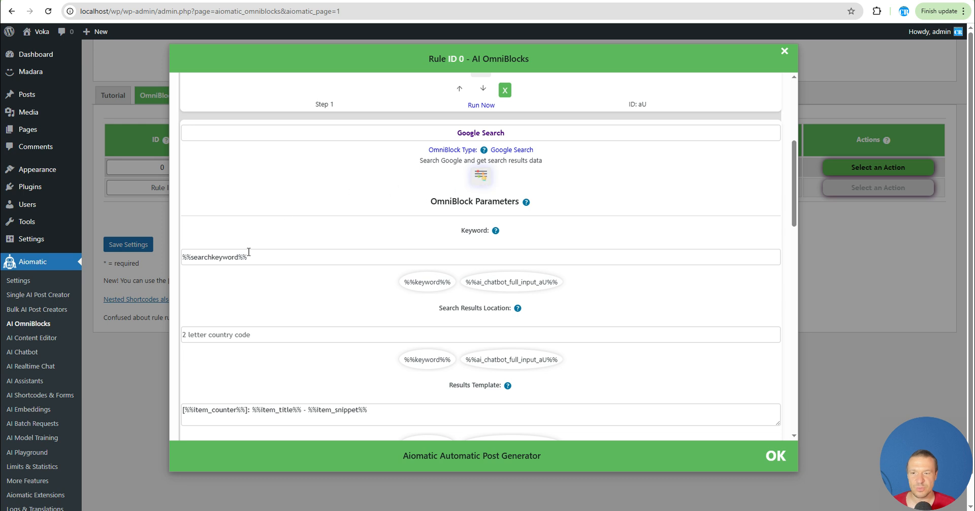
left_click(483, 178)
scroll(352, 171, "up", 3)
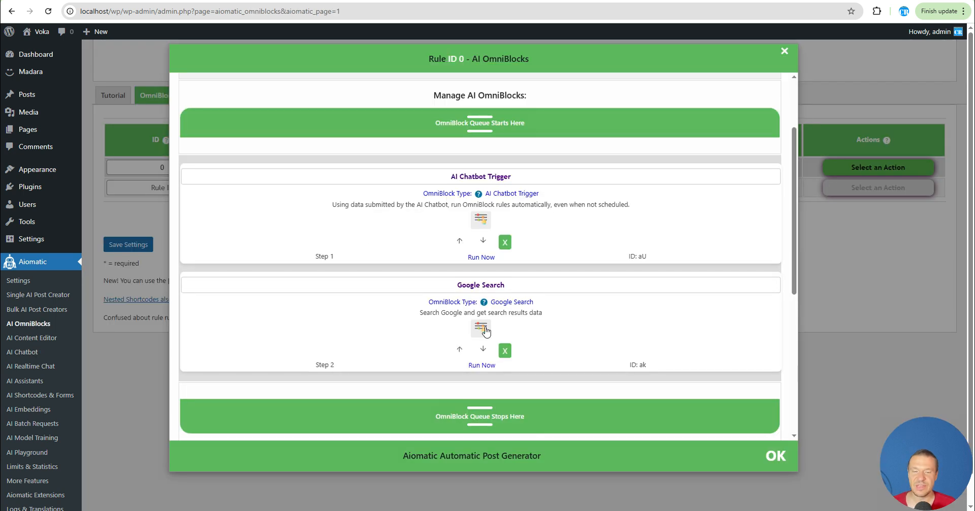
scroll(559, 247, "down", 2)
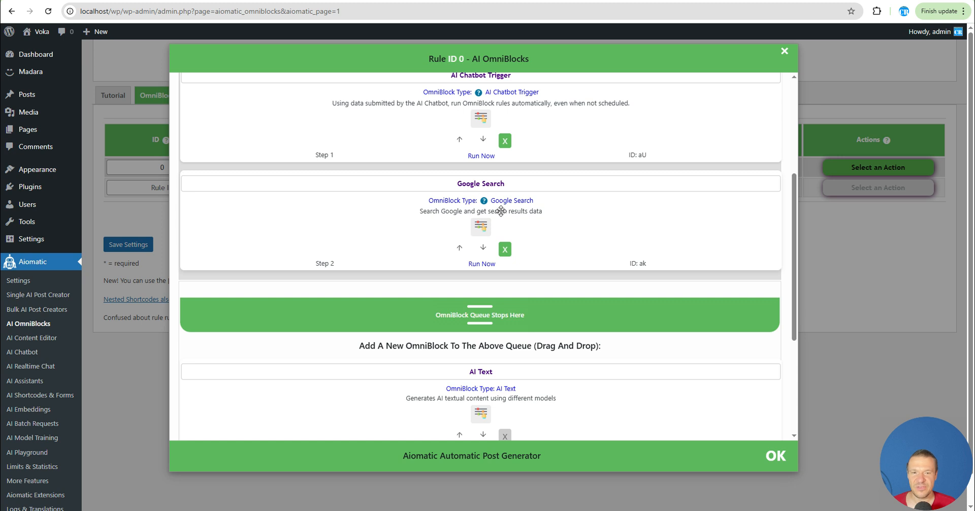
scroll(503, 185, "up", 2)
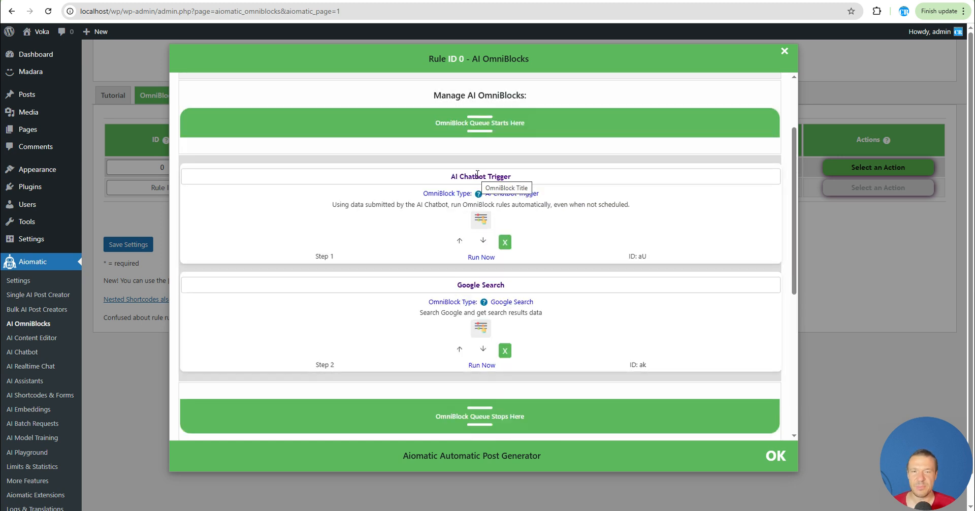
scroll(478, 194, "down", 1)
scroll(450, 237, "down", 2)
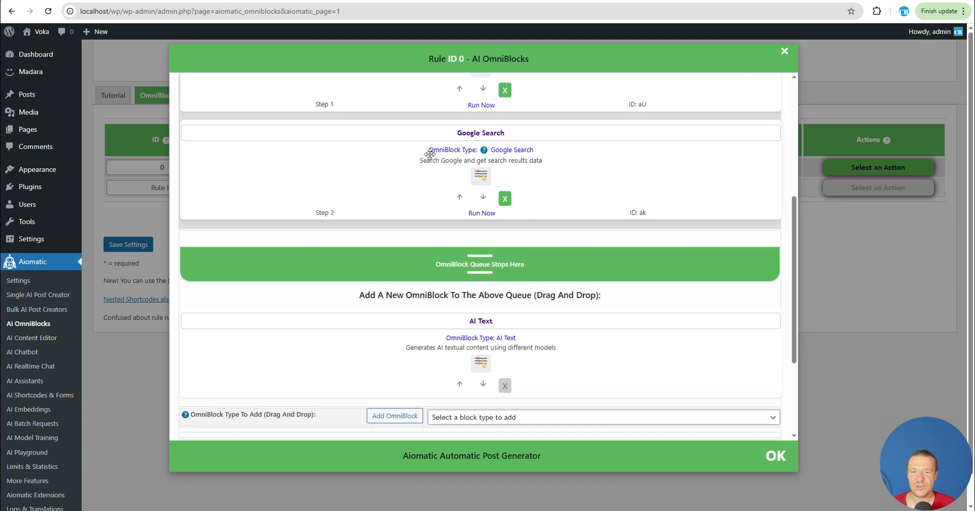
scroll(363, 228, "up", 1)
scroll(362, 228, "up", 2)
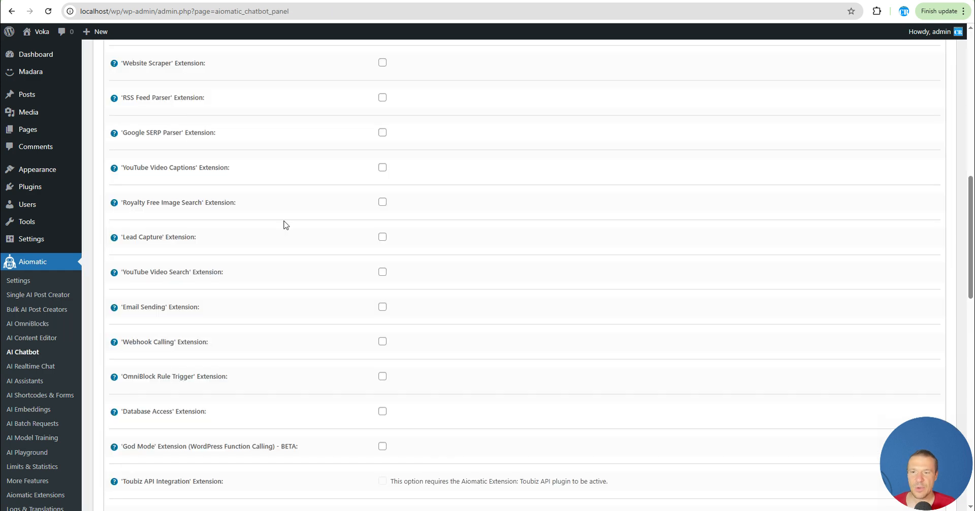
Look through the extension options in the AI Chatbot settings and close the Test rule's OmniBlock configuration.
scroll(283, 236, "up", 10)
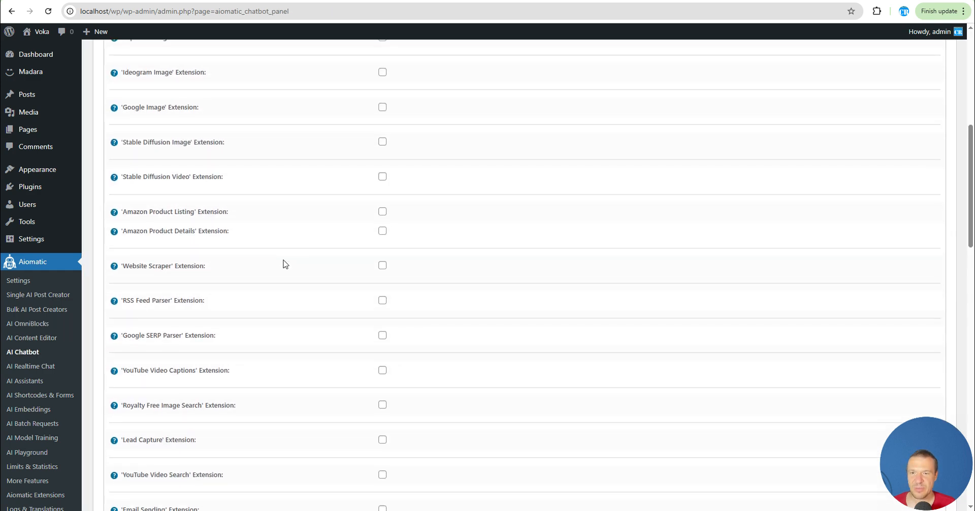
scroll(328, 187, "down", 5)
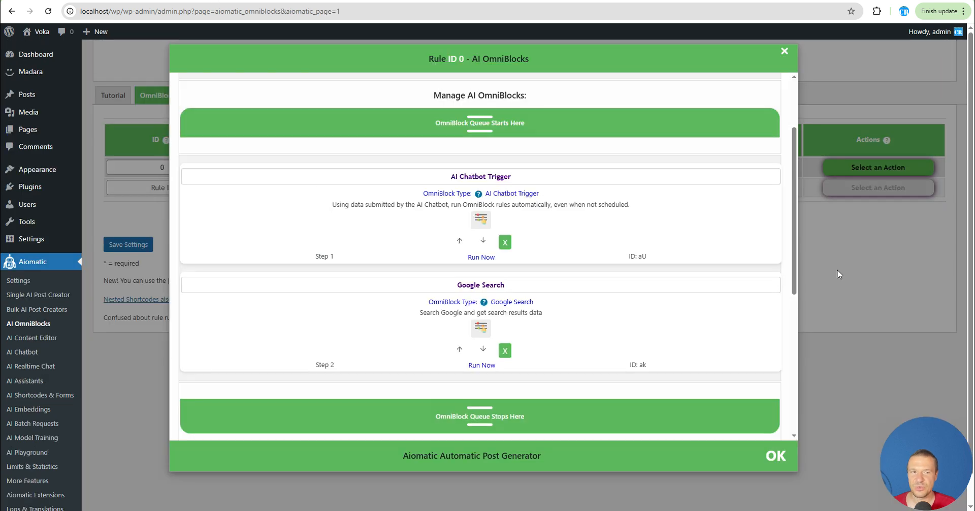
left_click(840, 275)
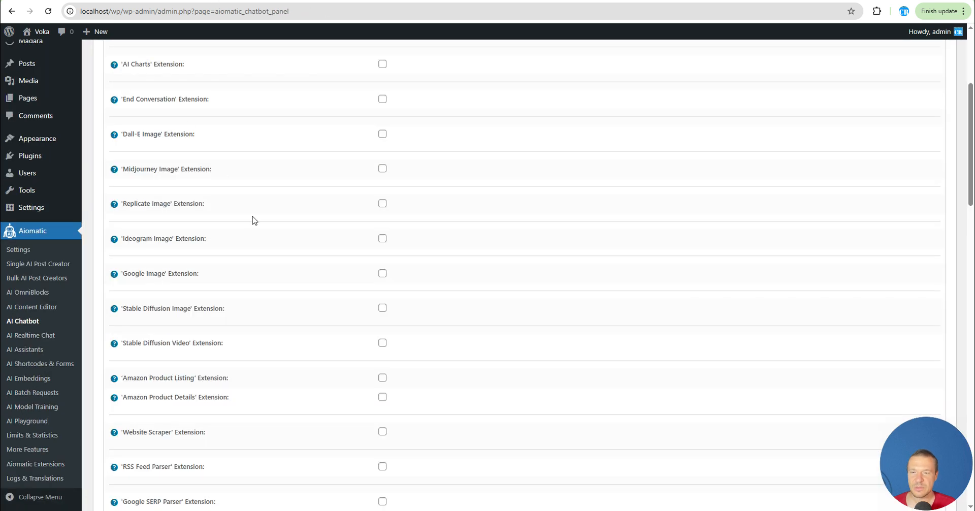
Enable the 'OmniBlock Rule Trigger' extension in the chatbot extension settings and locate its list of OmniBlocks allowed for the AI.
scroll(253, 233, "down", 8)
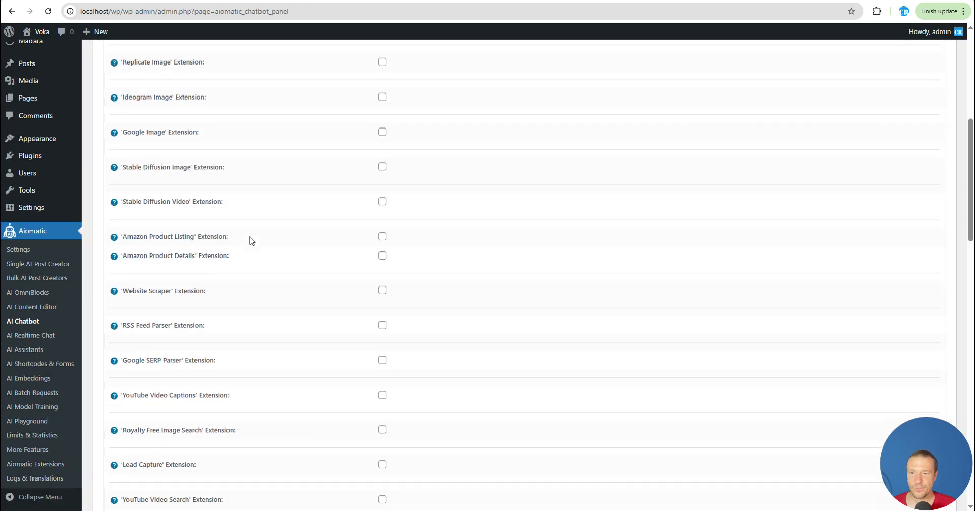
scroll(250, 238, "down", 2)
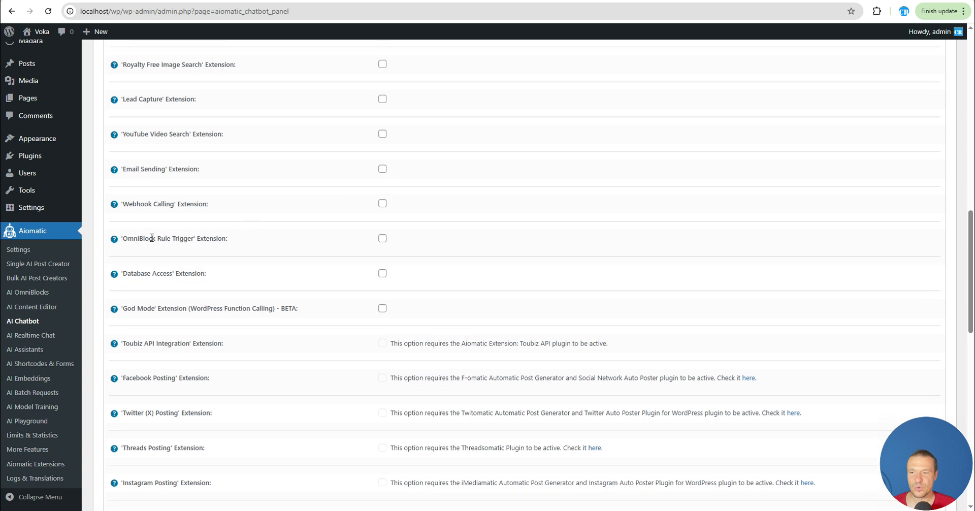
left_click_drag(125, 237, 187, 237)
left_click(188, 236)
left_click(382, 238)
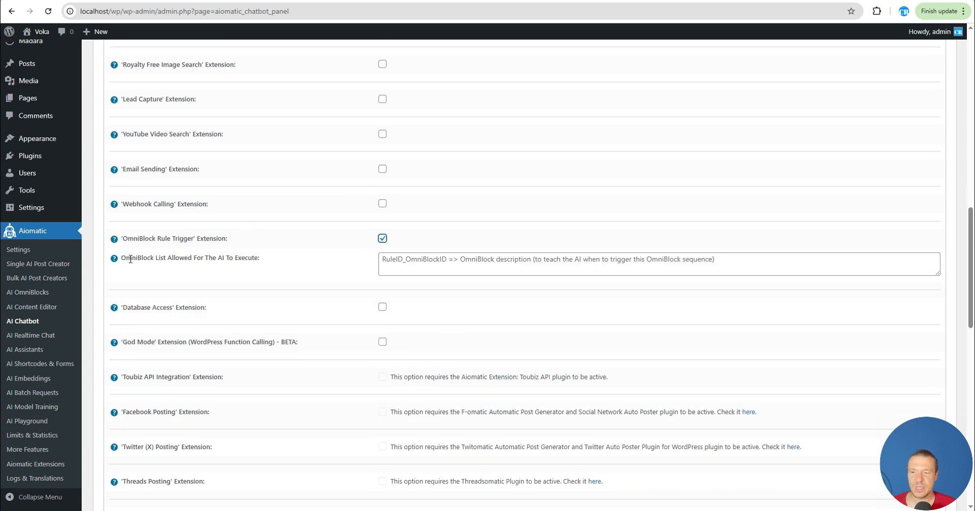
mouse_move(123, 257)
left_mouse_down()
mouse_move(268, 259)
mouse_move(122, 258)
left_mouse_up()
left_click(257, 259)
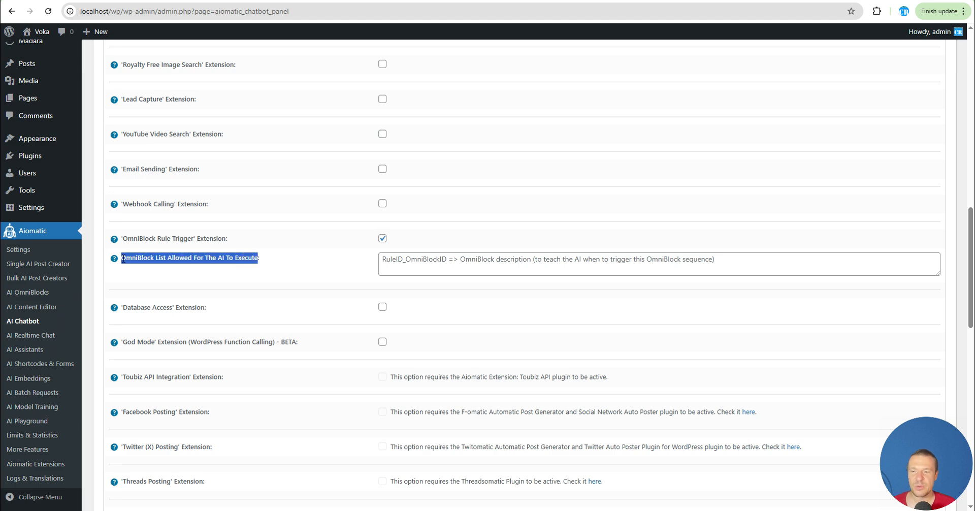
Look up the Test rule's ID and the ID of its AI Chatbot Trigger block in the OmniBlock Rule Manager.
left_click(388, 259)
left_click(203, 0)
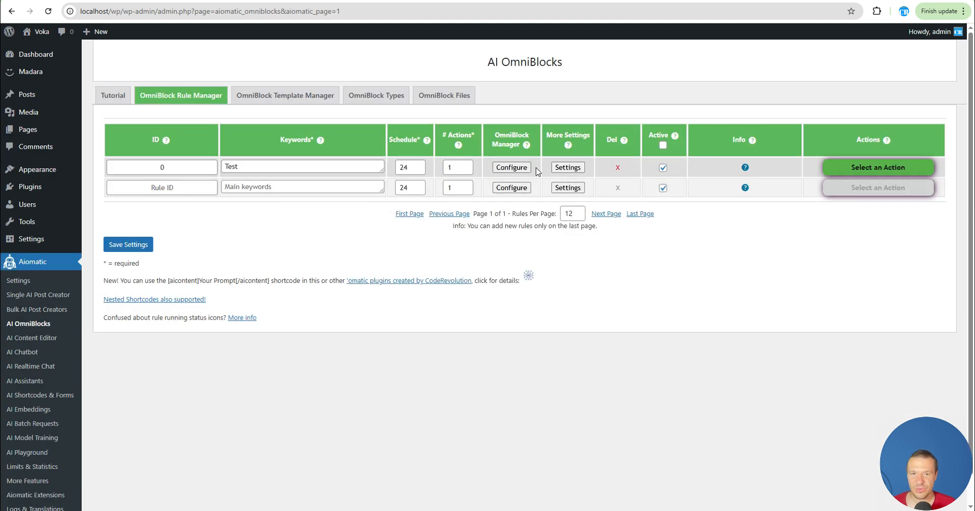
left_click(518, 167)
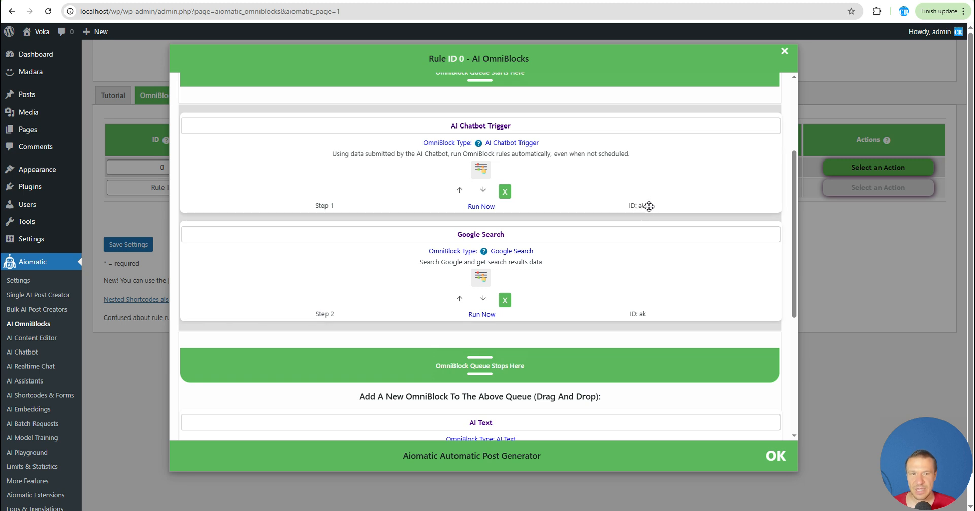
left_click(846, 218)
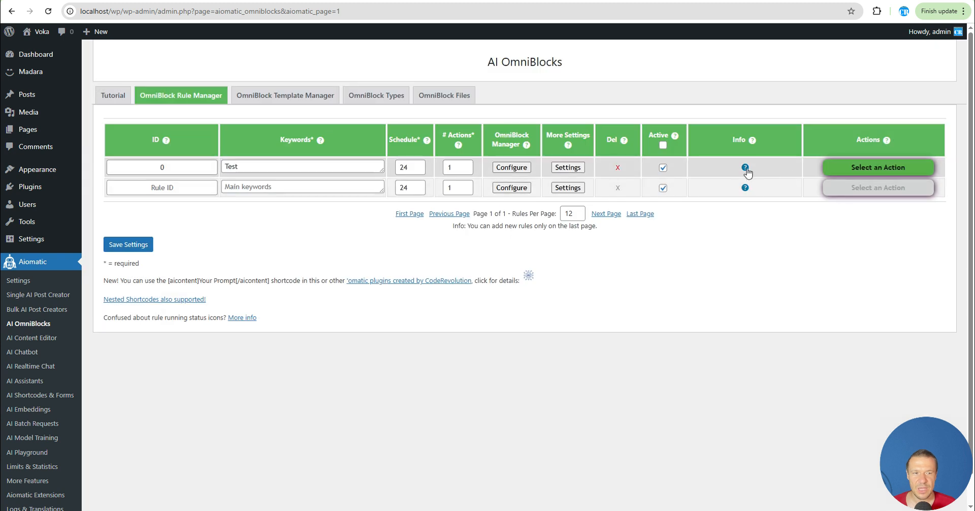
mouse_move(745, 169)
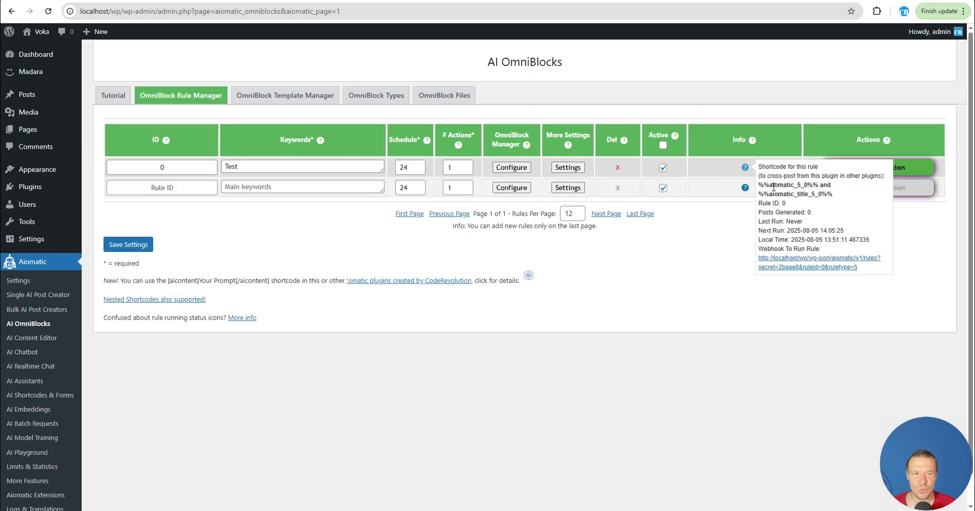
left_click_drag(760, 203, 782, 203)
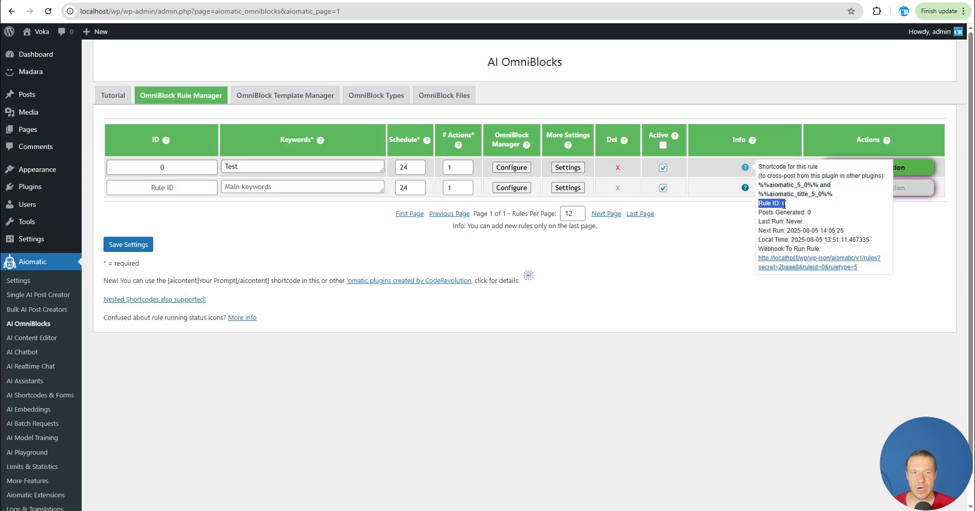
left_click(782, 205)
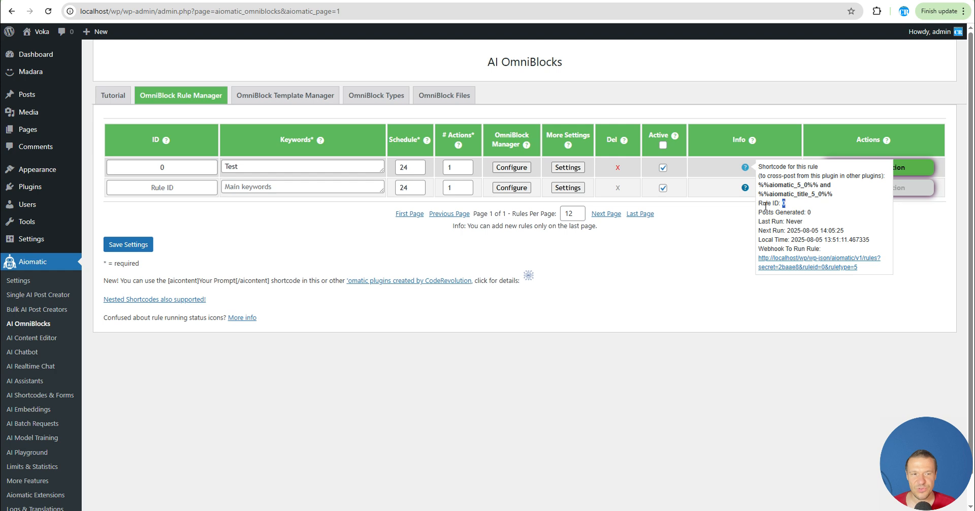
left_click(511, 167)
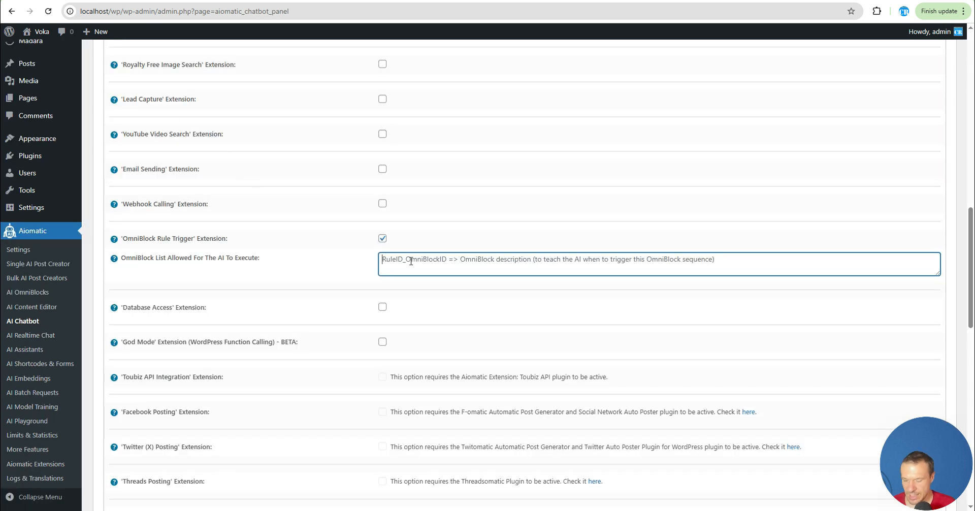
Set the allowed OmniBlock list to "0_aU => when you are asked to search Google, you can call this OmniBlock. You can use this parameter for the search:".
type("0")
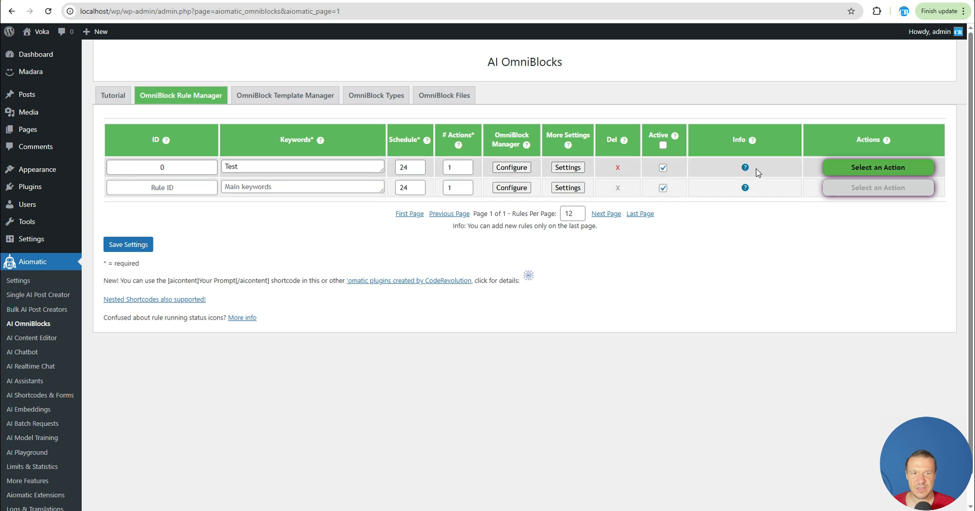
mouse_move(745, 167)
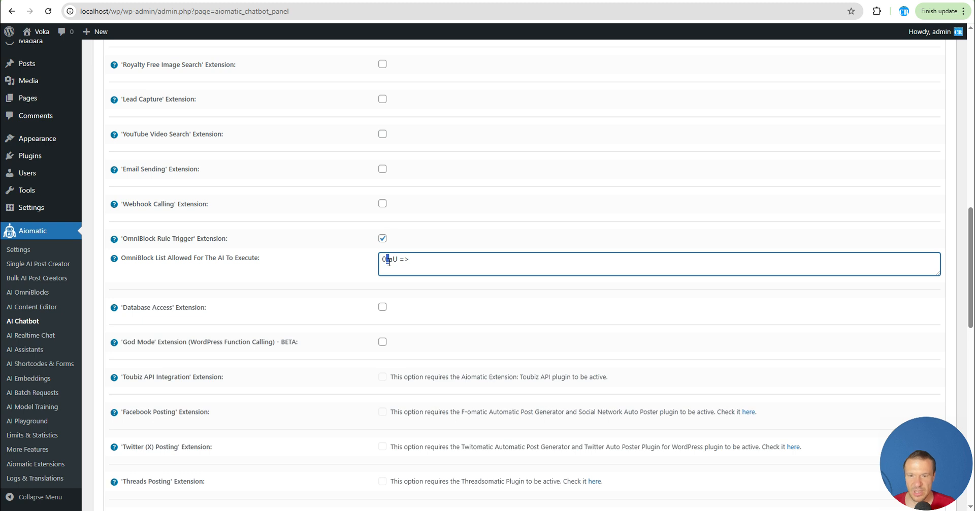
left_click(419, 264)
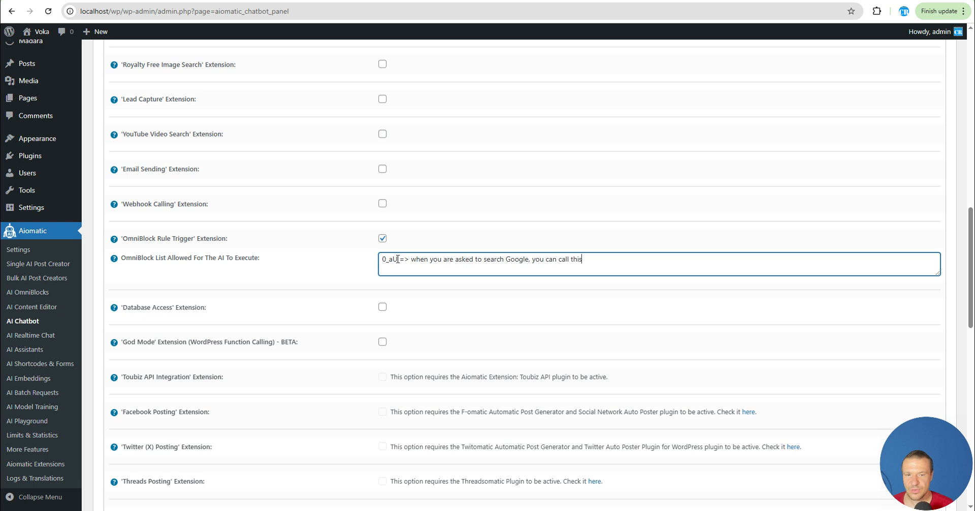
type("OmniBlock. You can use ")
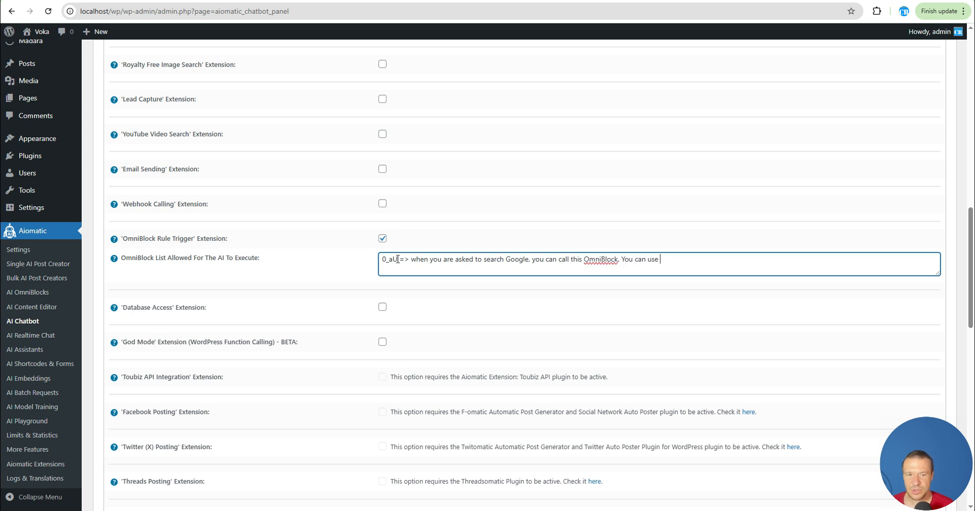
type("this parameter")
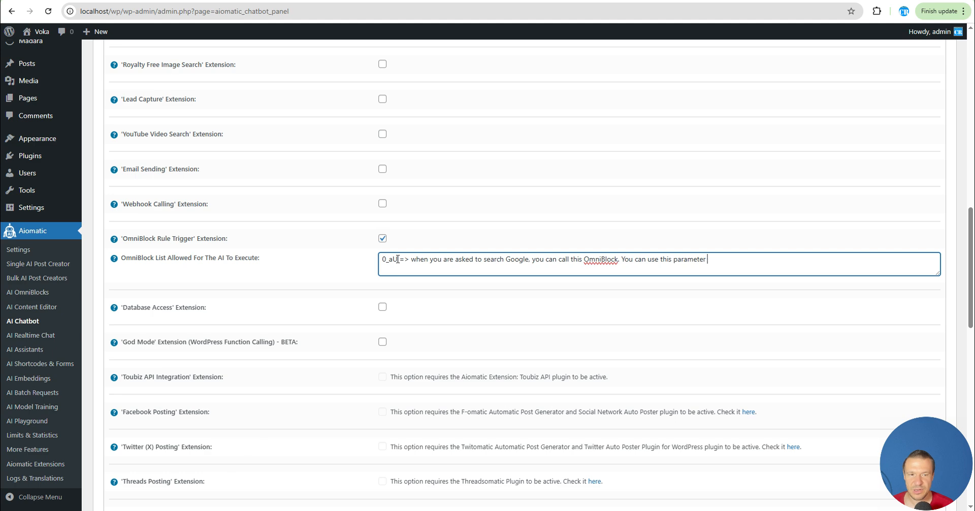
type(" for the search:")
Copy searchkeyword from the Google Search block's keyword, append it to the allowed OmniBlock description and save the chatbot settings.
left_click(305, 1)
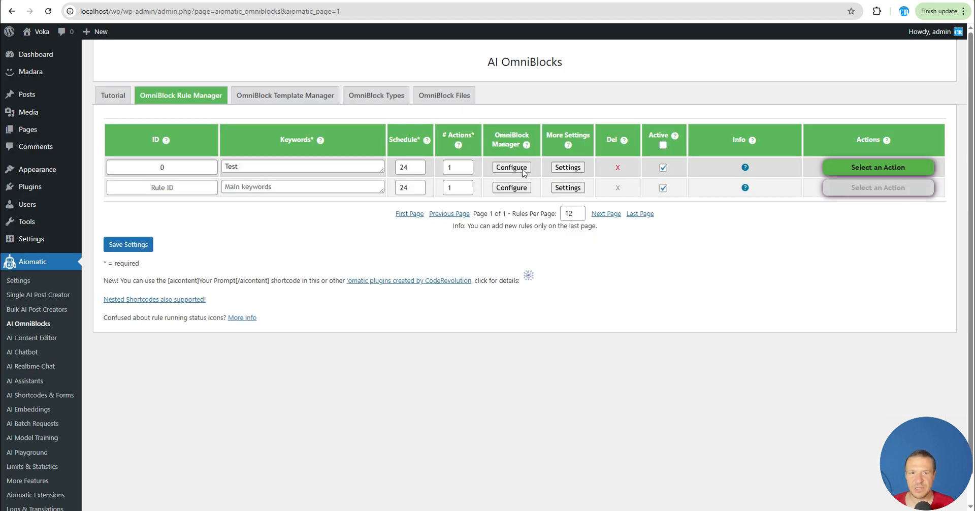
left_click(512, 168)
left_click(481, 278)
scroll(305, 279, "down", 2)
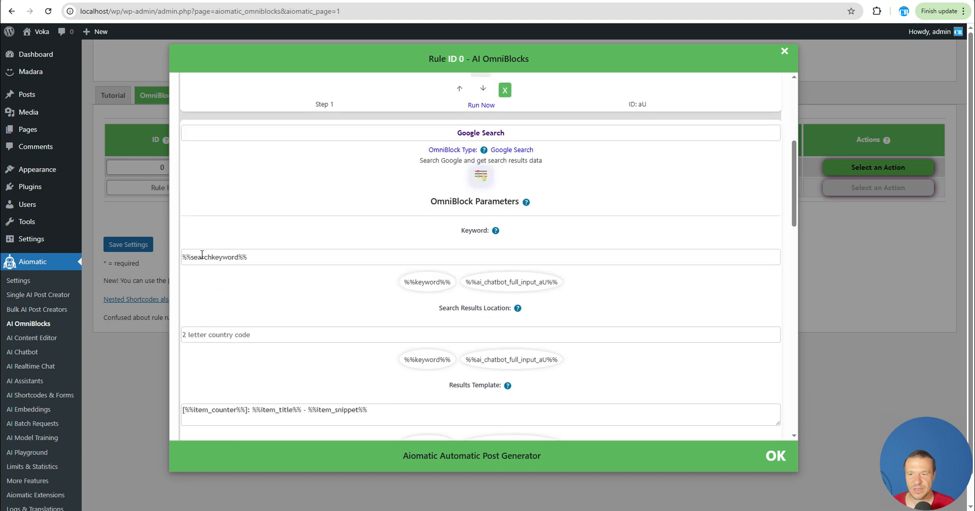
double_click(202, 257)
right_click(211, 258)
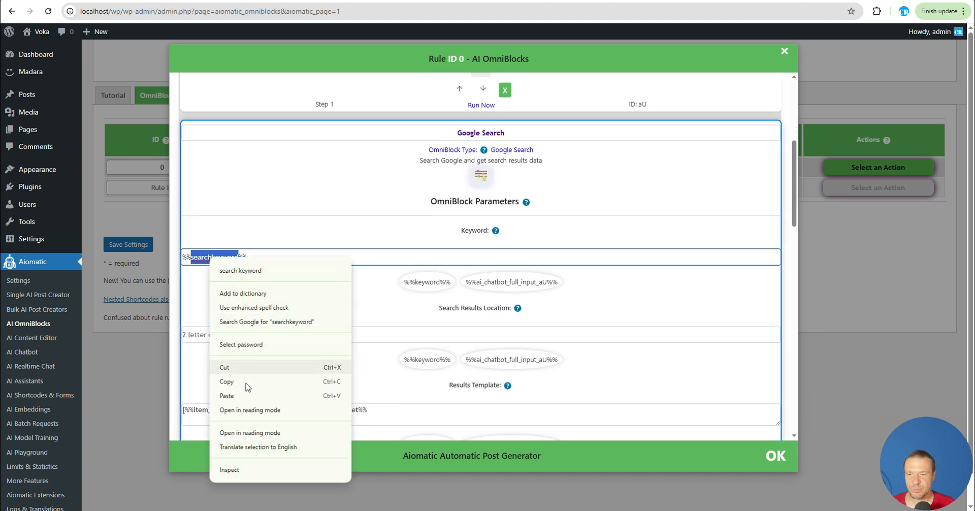
left_click(247, 382)
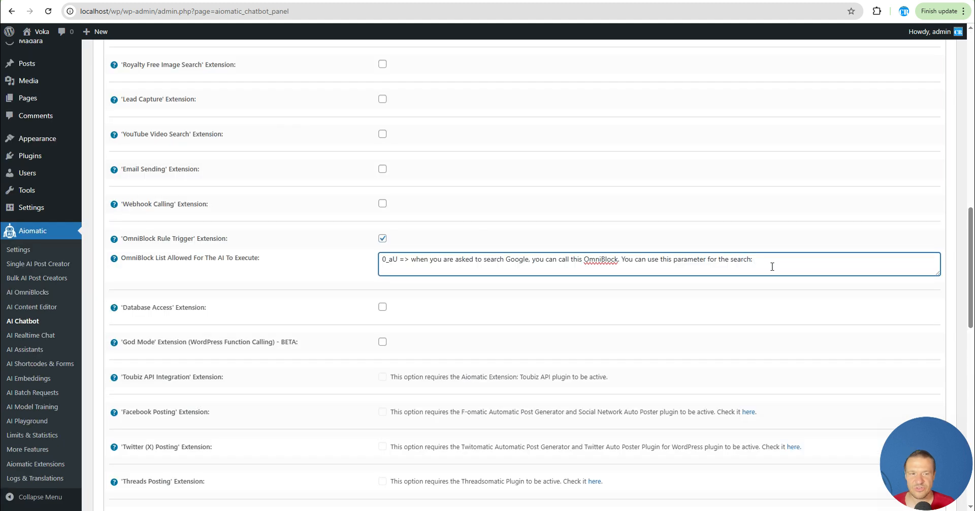
key("ctrl+v")
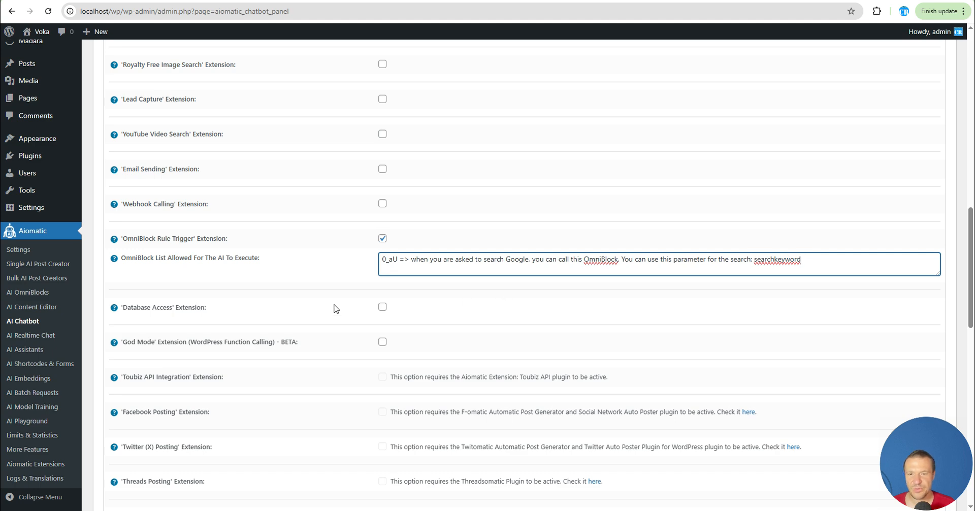
scroll(334, 305, "down", 15)
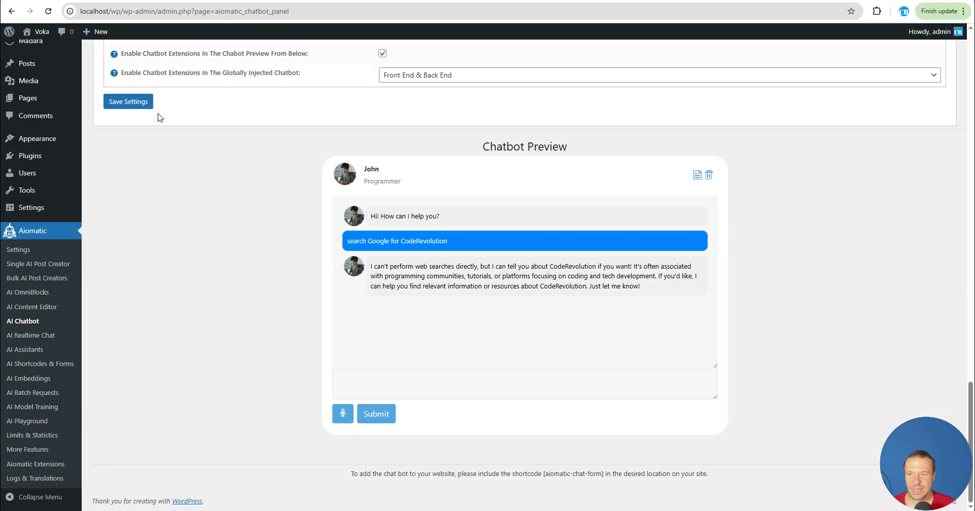
left_click(142, 101)
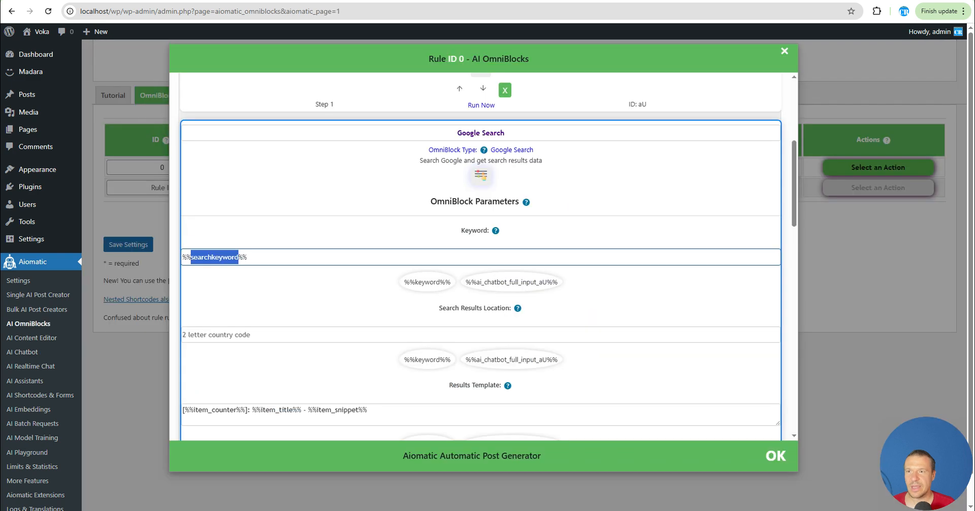
Close the Test rule's OmniBlock configuration, check its advanced settings and save the rule settings.
left_click(885, 224)
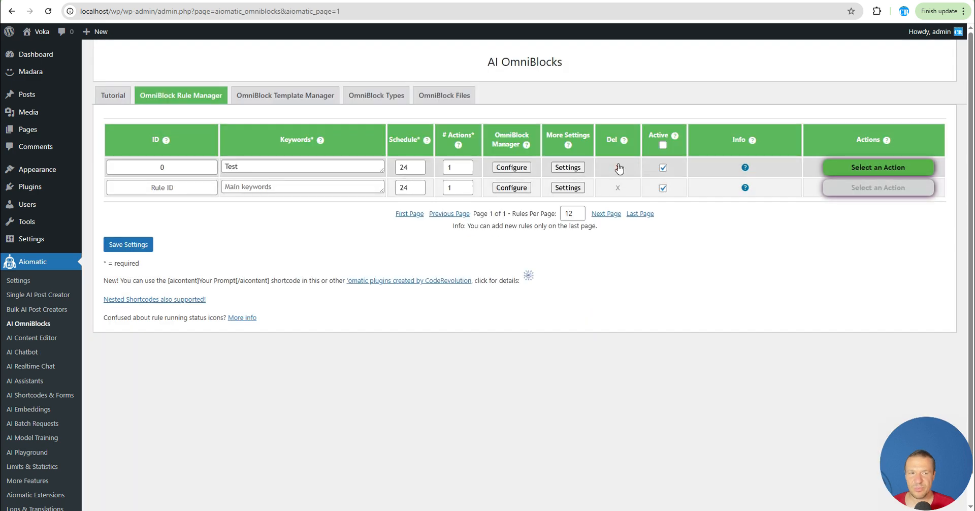
left_click(567, 168)
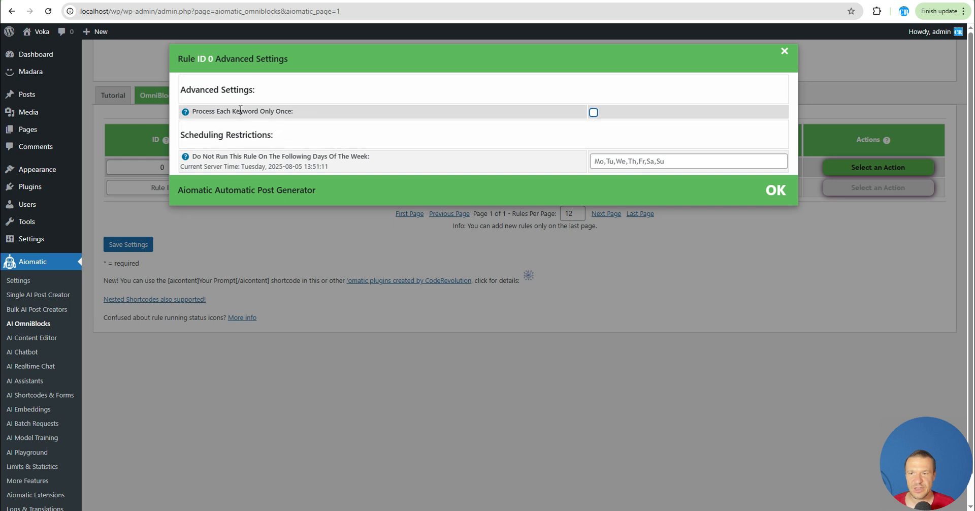
left_click(136, 245)
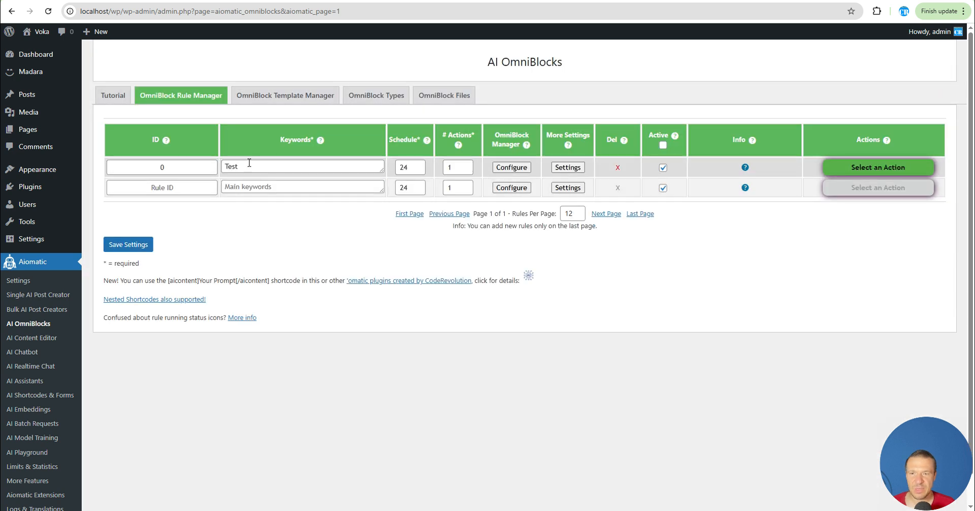
left_click_drag(250, 163, 213, 165)
left_click(269, 228)
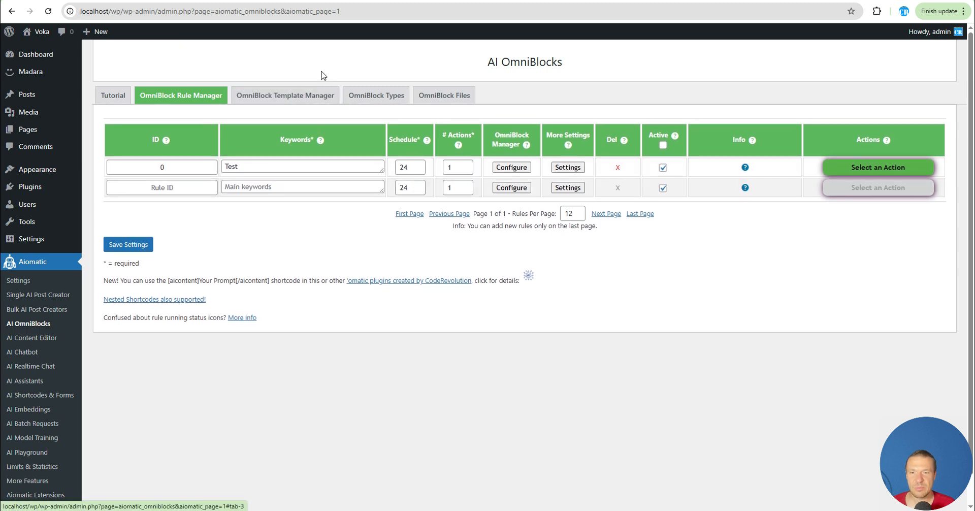
Review the Test rule's advanced settings and its Google Search block's parameters, closing both dialogs without changes.
left_click(568, 168)
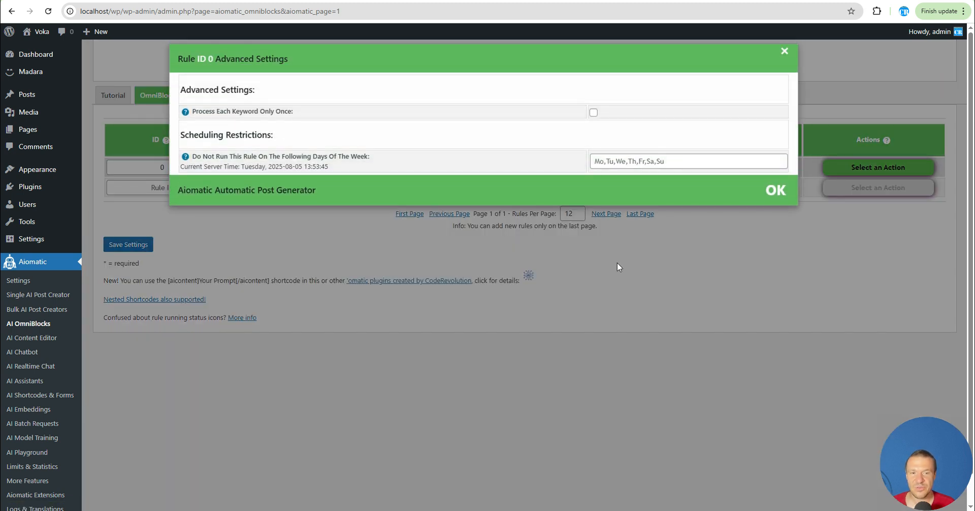
left_click(617, 263)
left_click(568, 168)
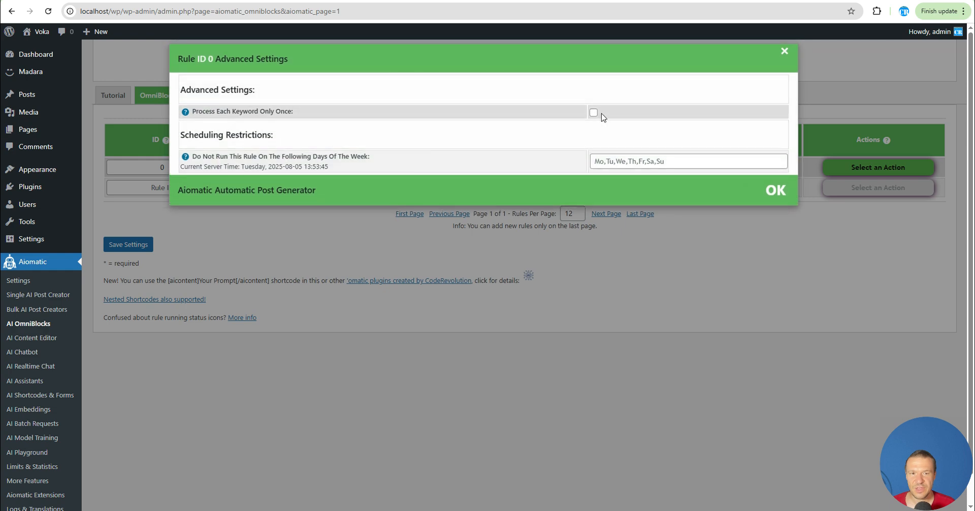
left_click(602, 271)
left_click(505, 169)
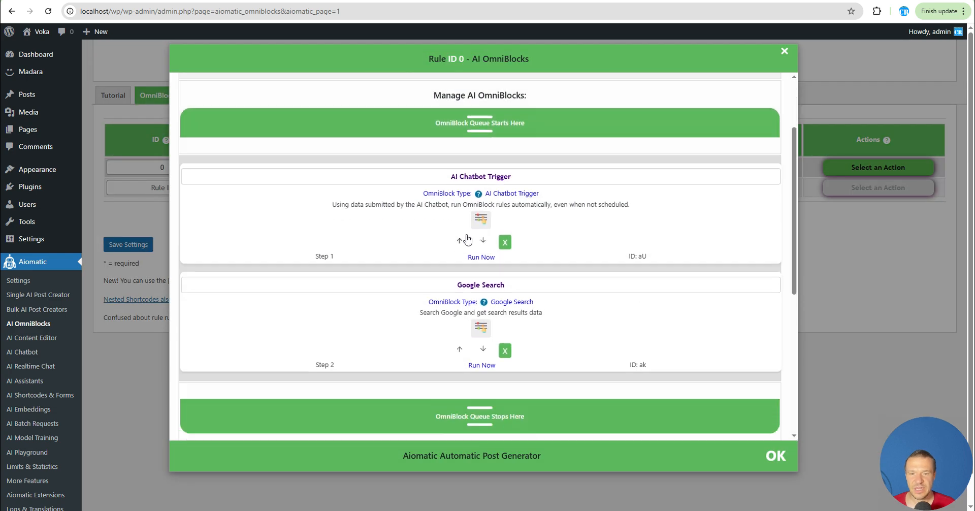
left_click(479, 329)
scroll(523, 255, "down", 1)
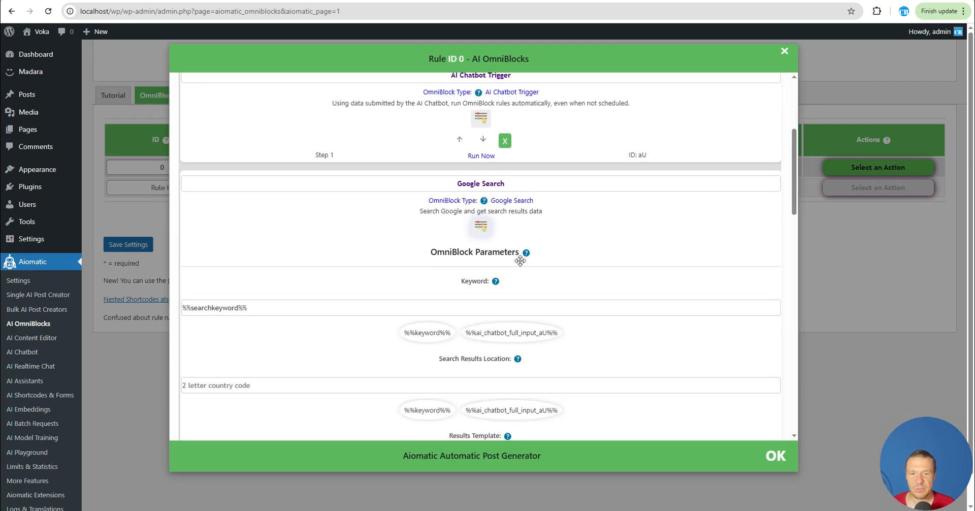
left_click(481, 277)
left_click(803, 262)
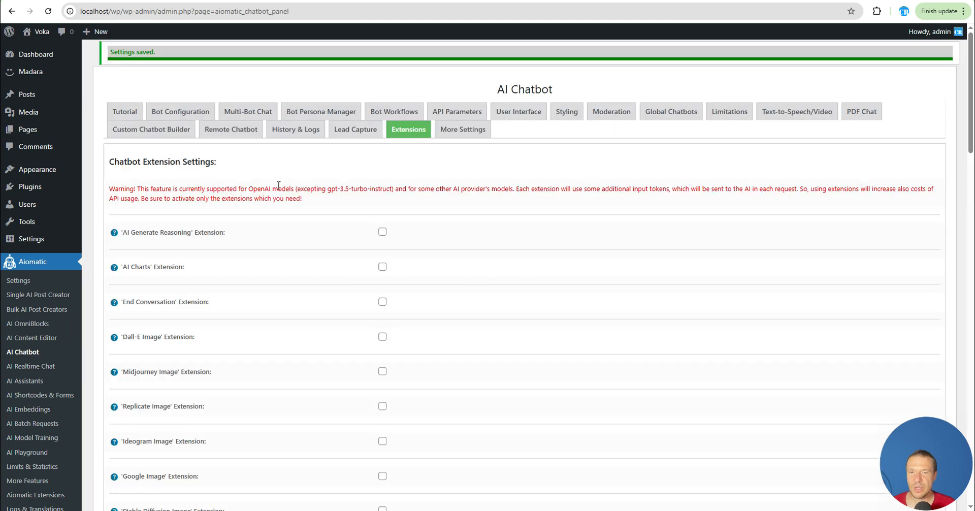
Test the chatbot in its preview by sending the message "Search Google for CodeRevolution".
scroll(290, 215, "down", 1)
scroll(290, 215, "down", 20)
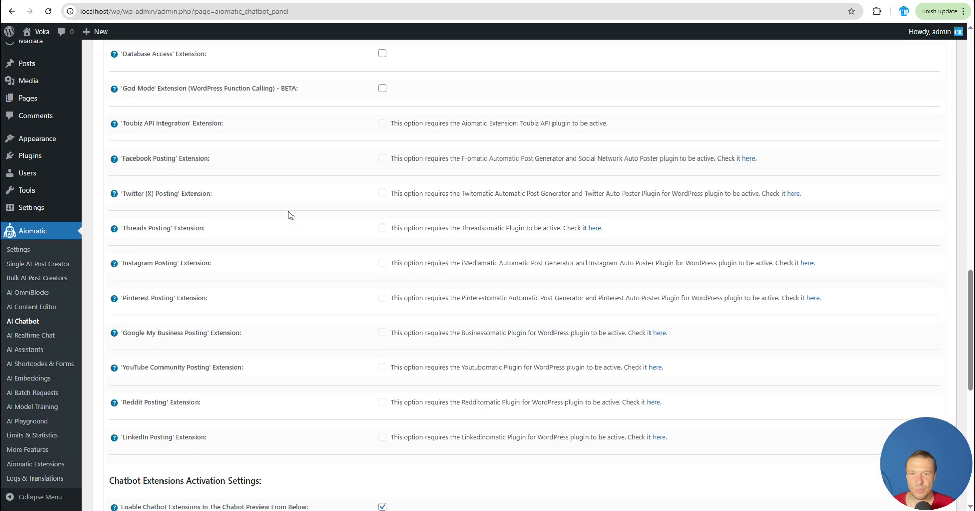
scroll(309, 222, "down", 1)
left_click(364, 372)
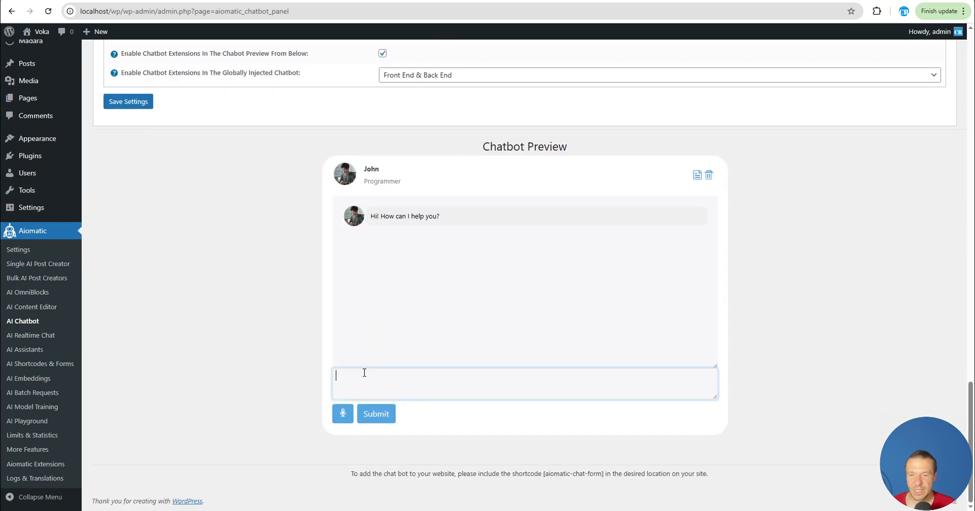
type("Search")
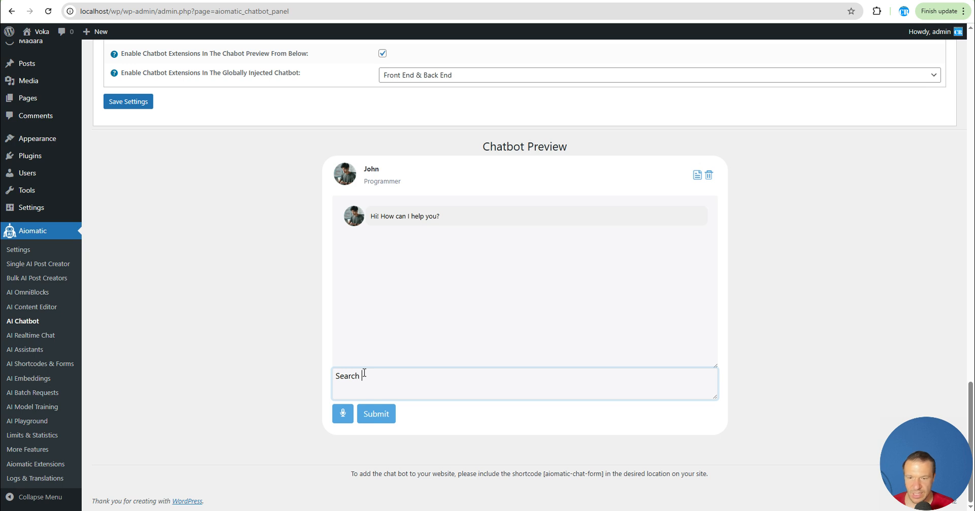
type(" Google")
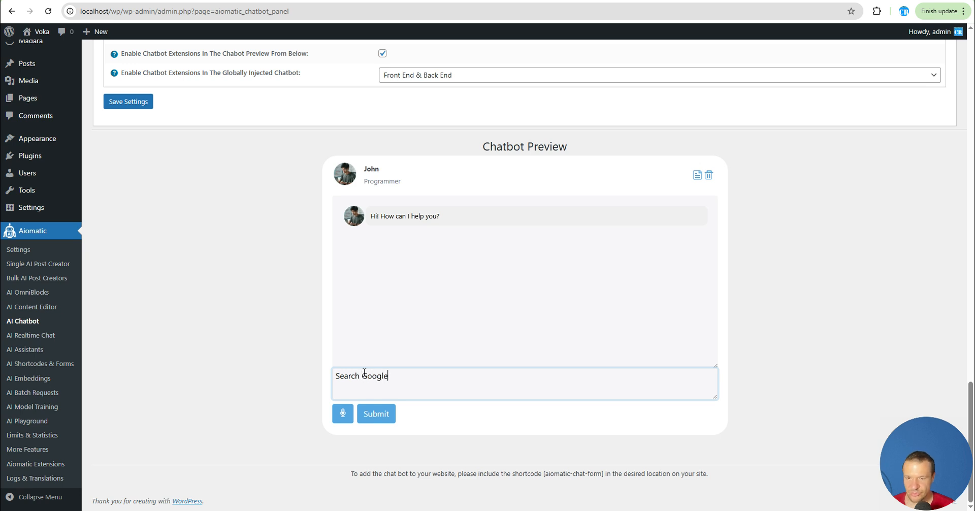
type(" for CodeRewvolution")
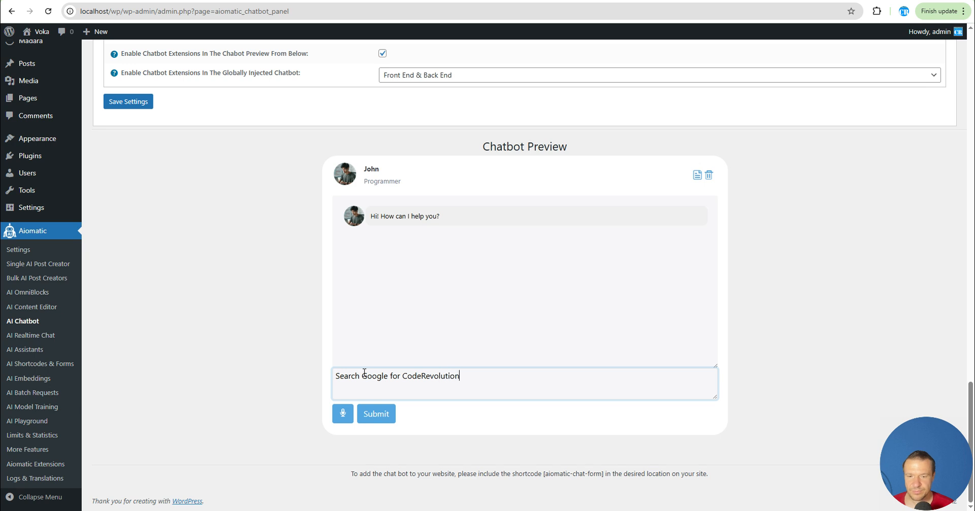
key("Return")
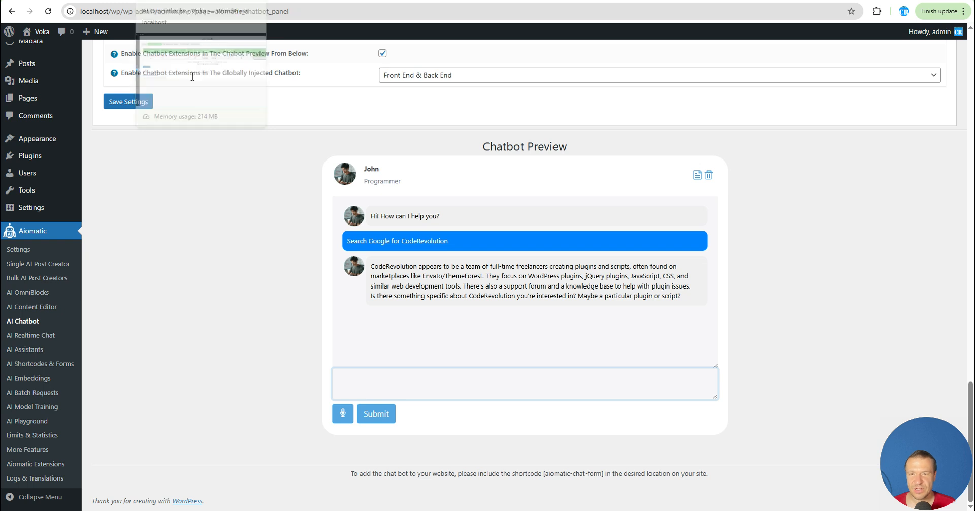
Open the Test rule's OmniBlock configuration and browse the block types available to add, from AI content blocks through trigger blocks.
left_click(196, 1)
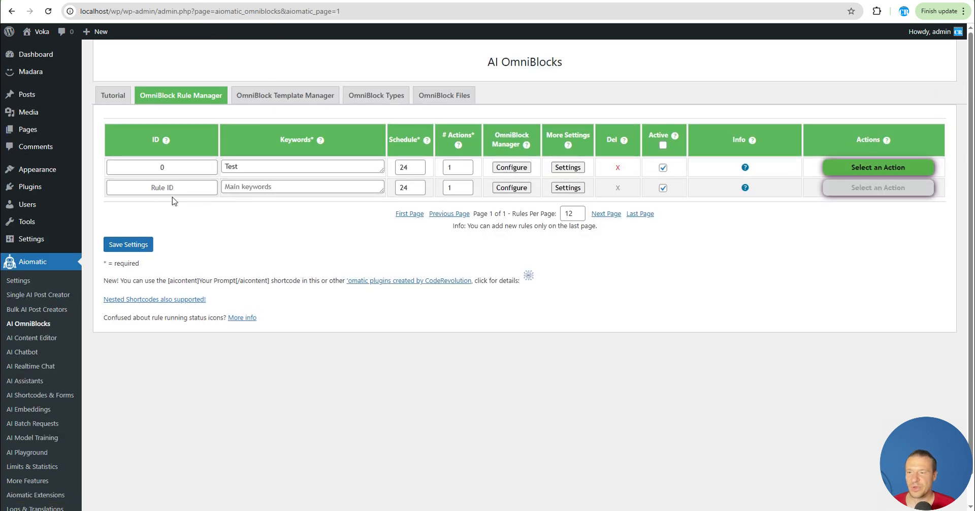
left_click(510, 167)
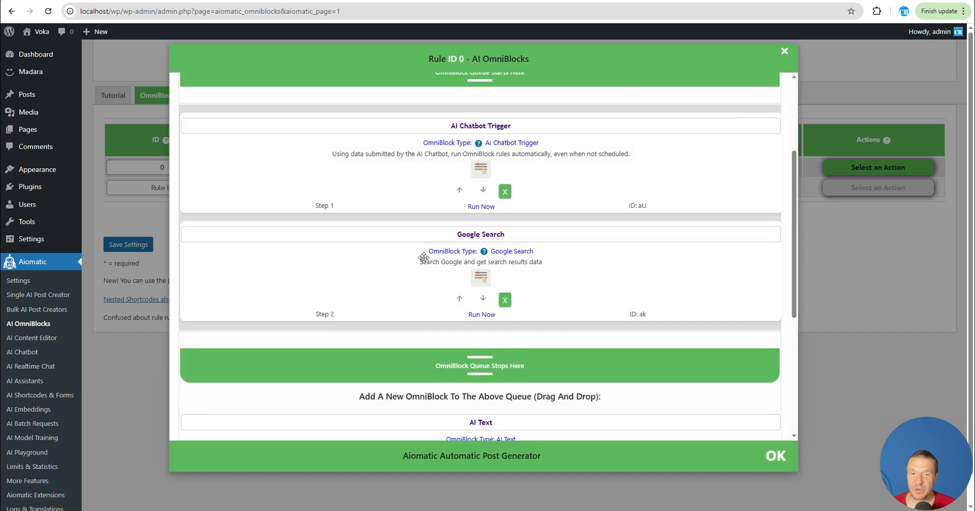
scroll(424, 257, "up", 2)
scroll(447, 290, "down", 5)
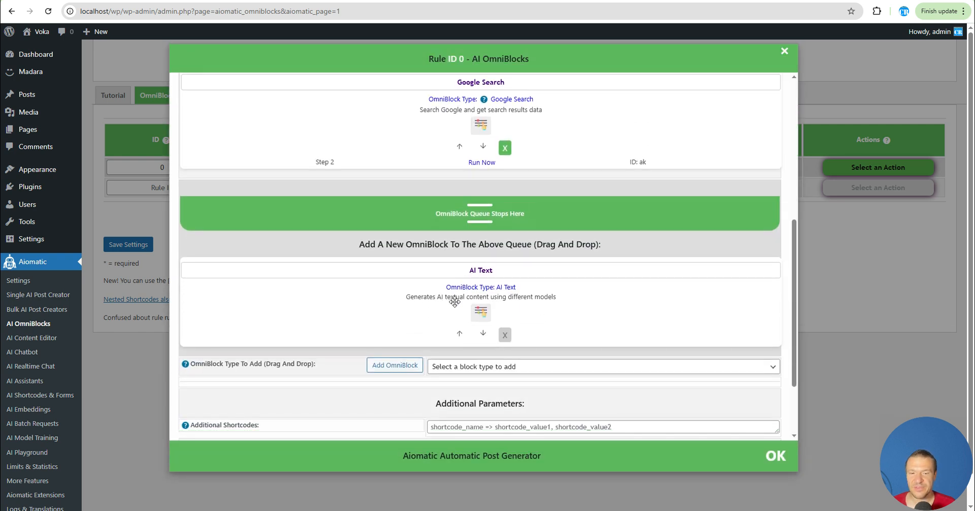
scroll(455, 302, "down", 2)
left_click(455, 257)
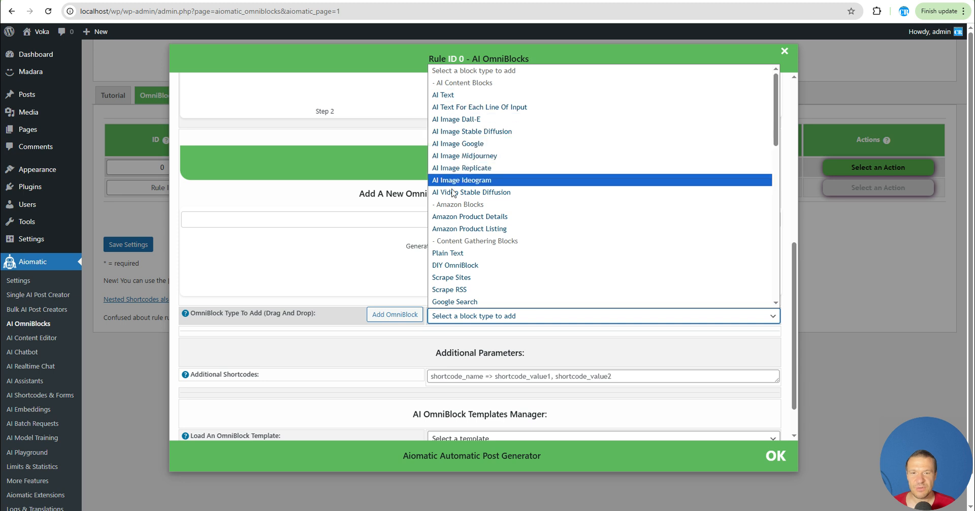
scroll(462, 153, "down", 2)
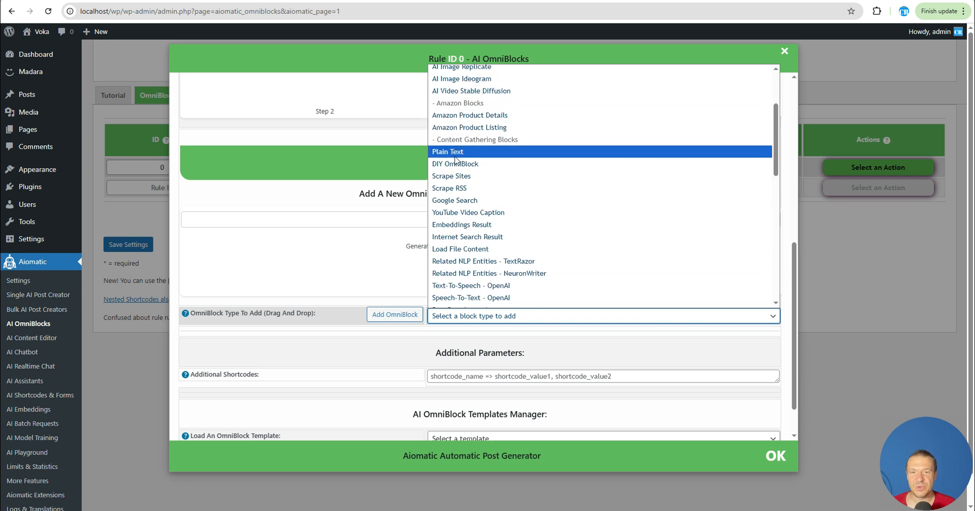
scroll(454, 162, "down", 2)
scroll(453, 165, "up", 2)
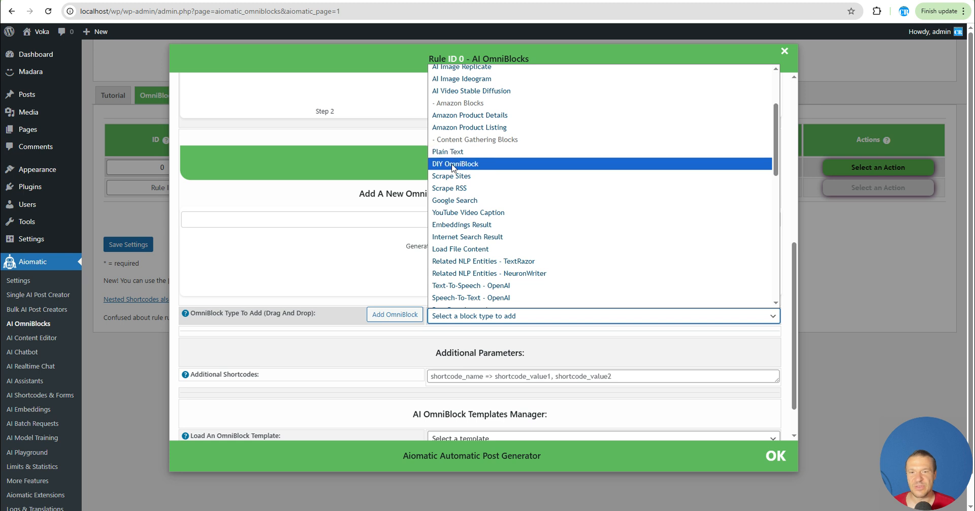
scroll(455, 173, "down", 2)
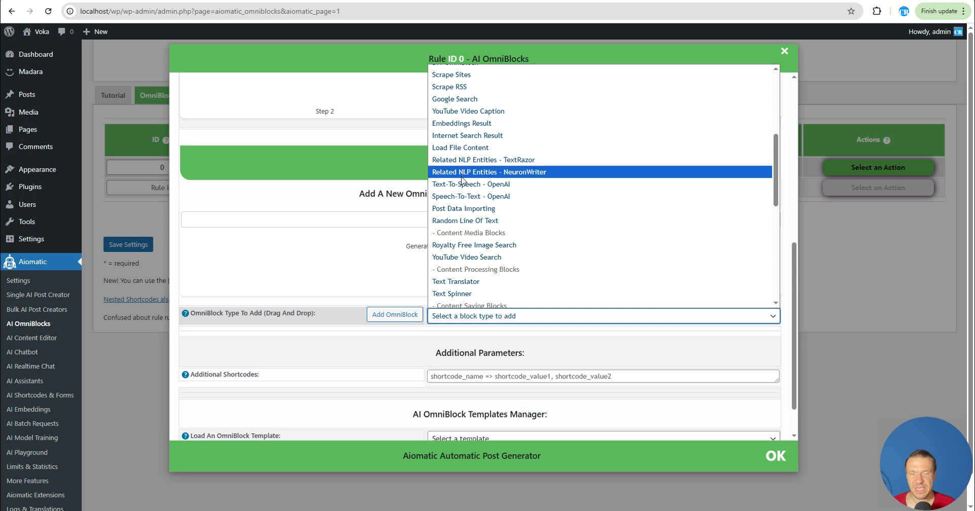
scroll(463, 108, "down", 2)
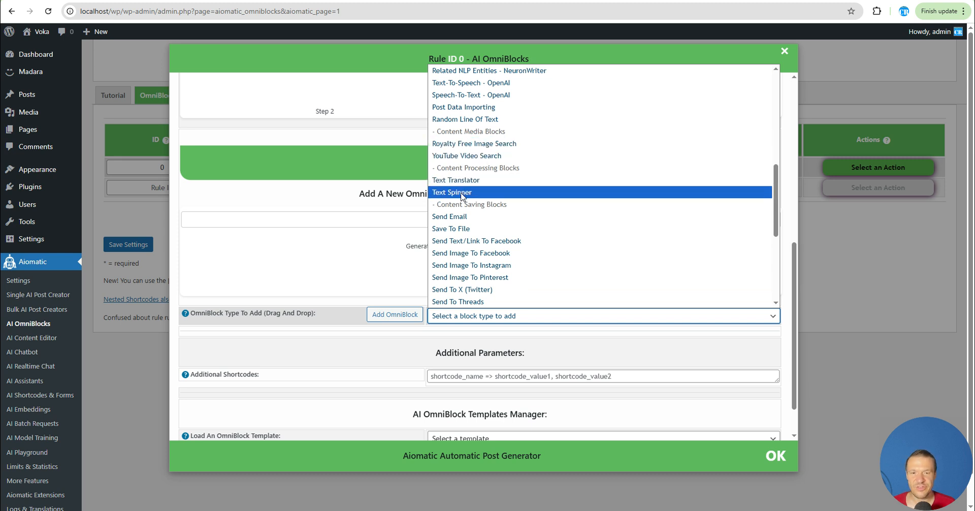
scroll(462, 196, "down", 2)
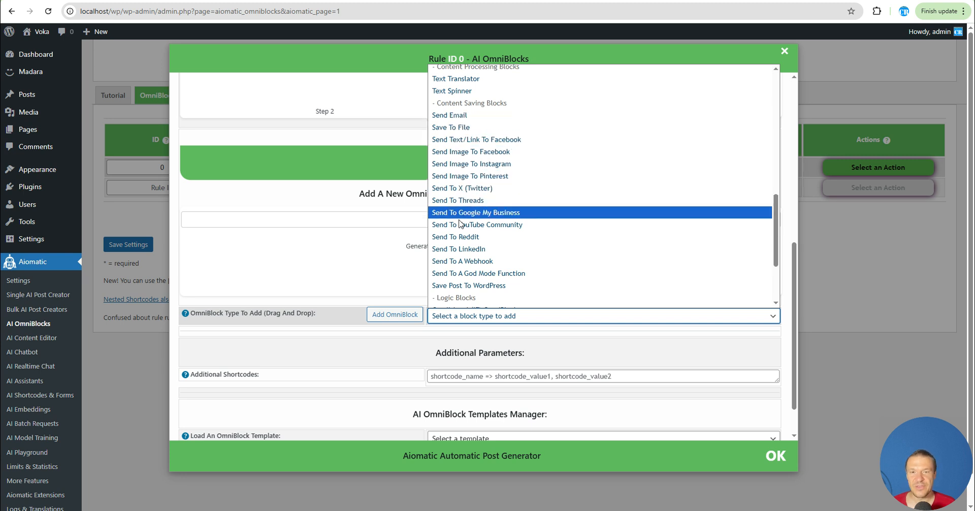
scroll(470, 213, "down", 2)
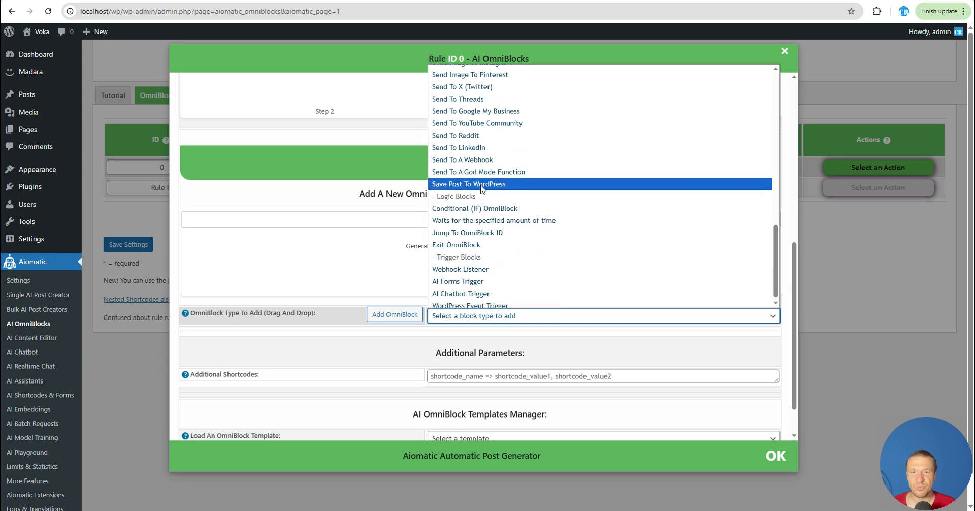
scroll(477, 206, "down", 1)
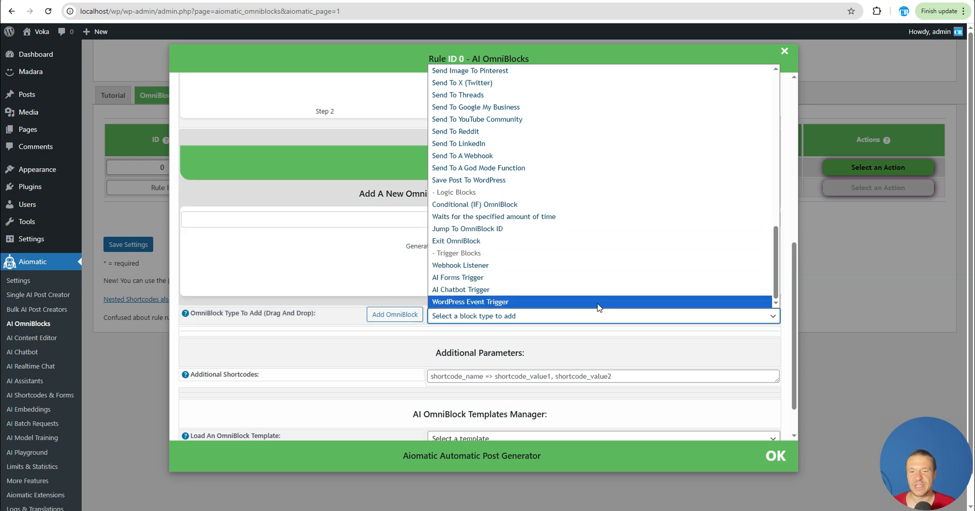
Review the rule's block validation section and OmniBlock queue, and close the configuration without adding a block.
scroll(376, 162, "up", 7)
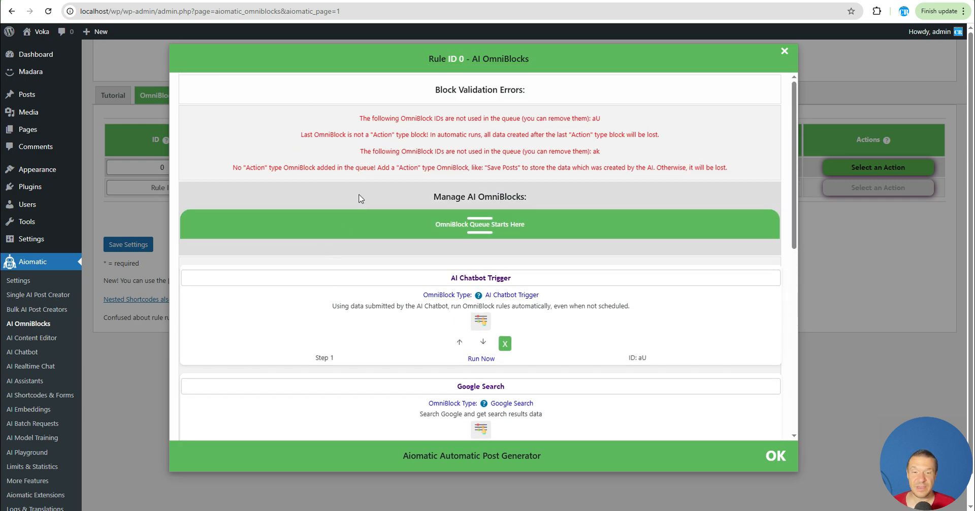
scroll(264, 180, "down", 5)
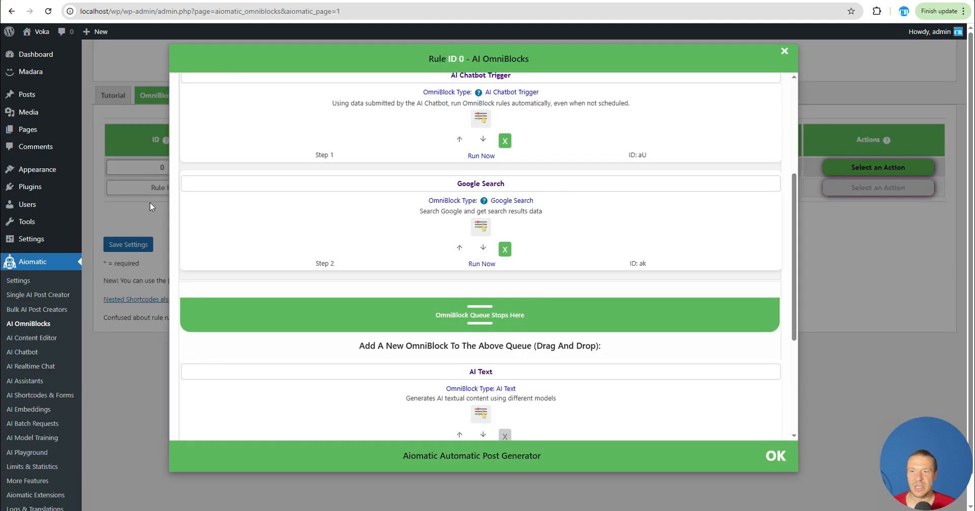
left_click(151, 202)
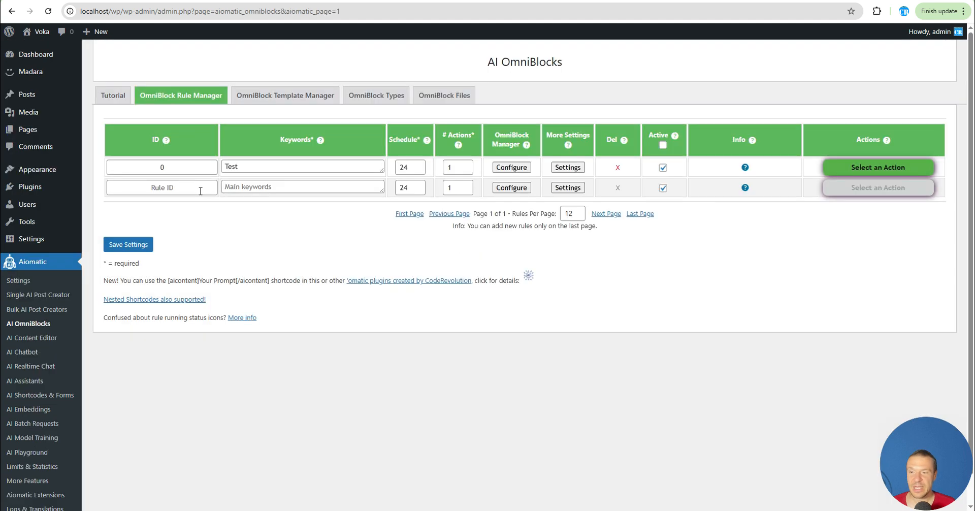
Reopen the Test rule's OmniBlock configuration and highlight the title of the AI Chatbot Trigger block in the queue.
left_click(512, 167)
scroll(501, 181, "up", 3)
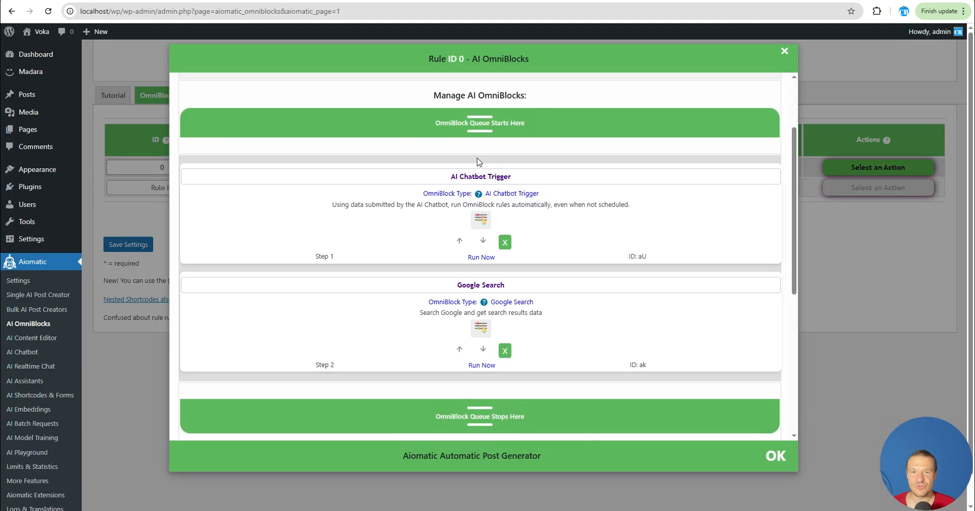
left_click_drag(450, 176, 521, 176)
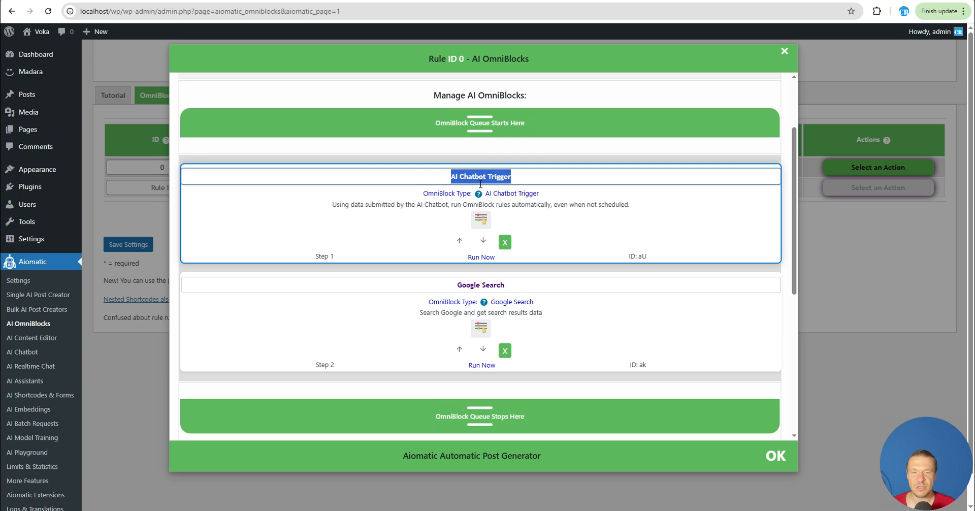